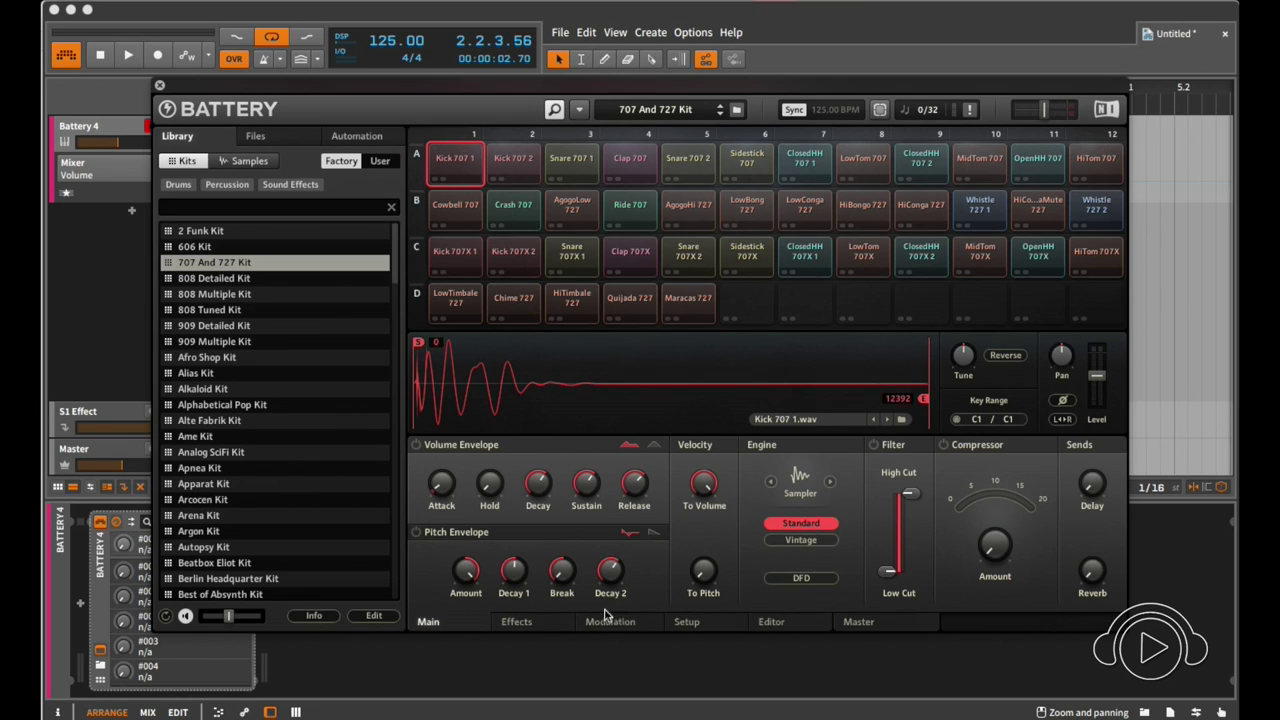
# Look through Battery's Effects, Modulation, Setup, Editor and Master pages, and return to the Main page.
pyautogui.click(535, 628)
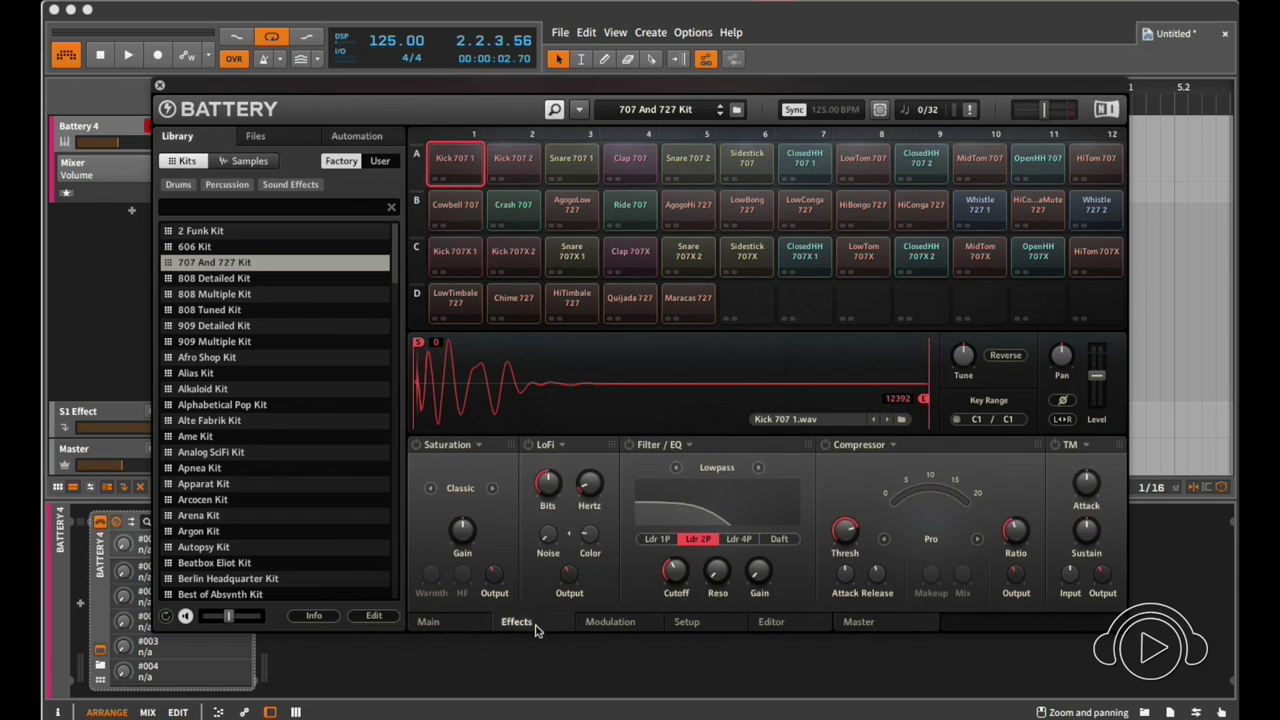
pyautogui.click(603, 622)
pyautogui.click(690, 624)
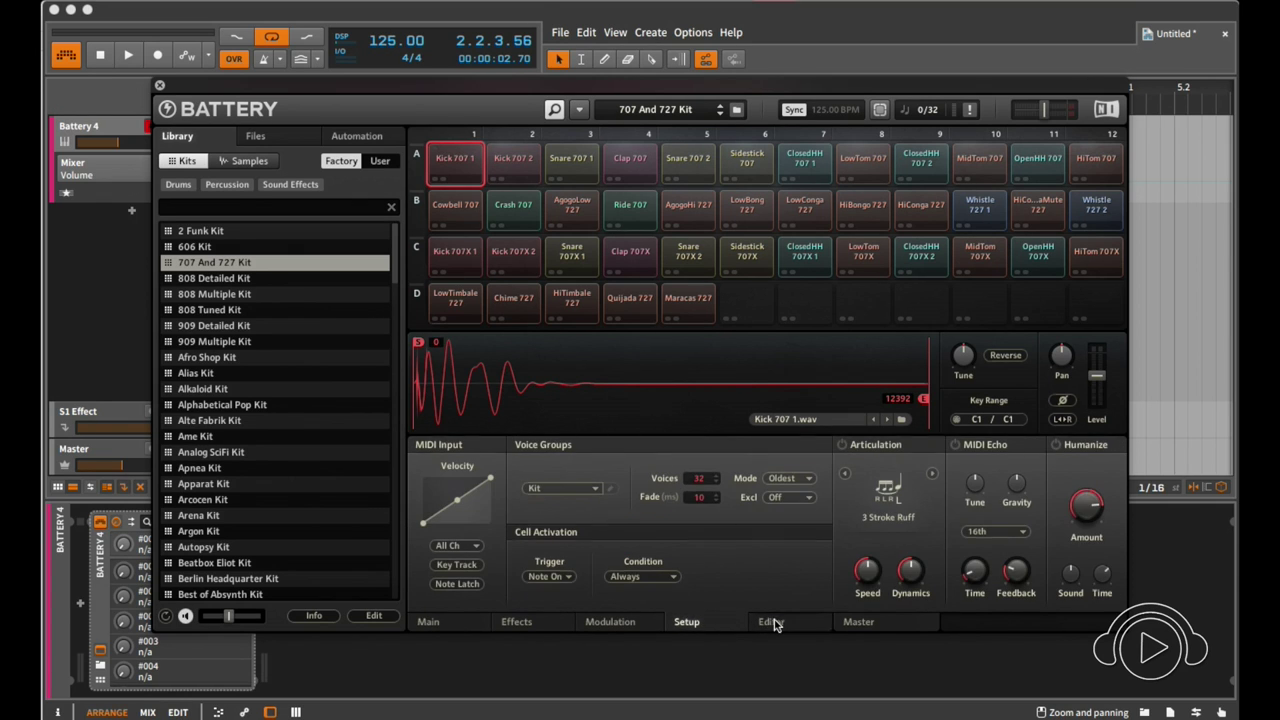
pyautogui.click(774, 621)
pyautogui.click(872, 620)
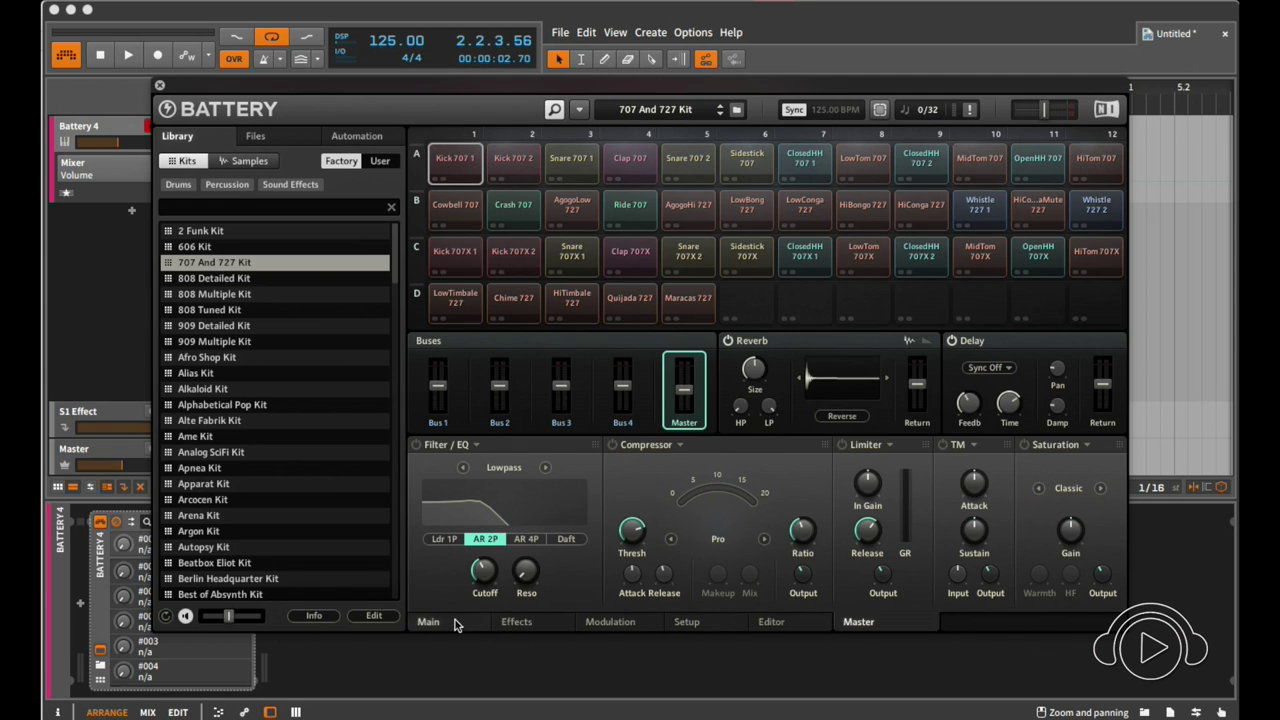
pyautogui.click(455, 624)
# Close the Battery plugin window and start looped playback of the Battery 4 clip.
pyautogui.moveTo(509, 85)
pyautogui.mouseDown()
pyautogui.moveTo(503, 110)
pyautogui.moveTo(514, 87)
pyautogui.mouseUp()
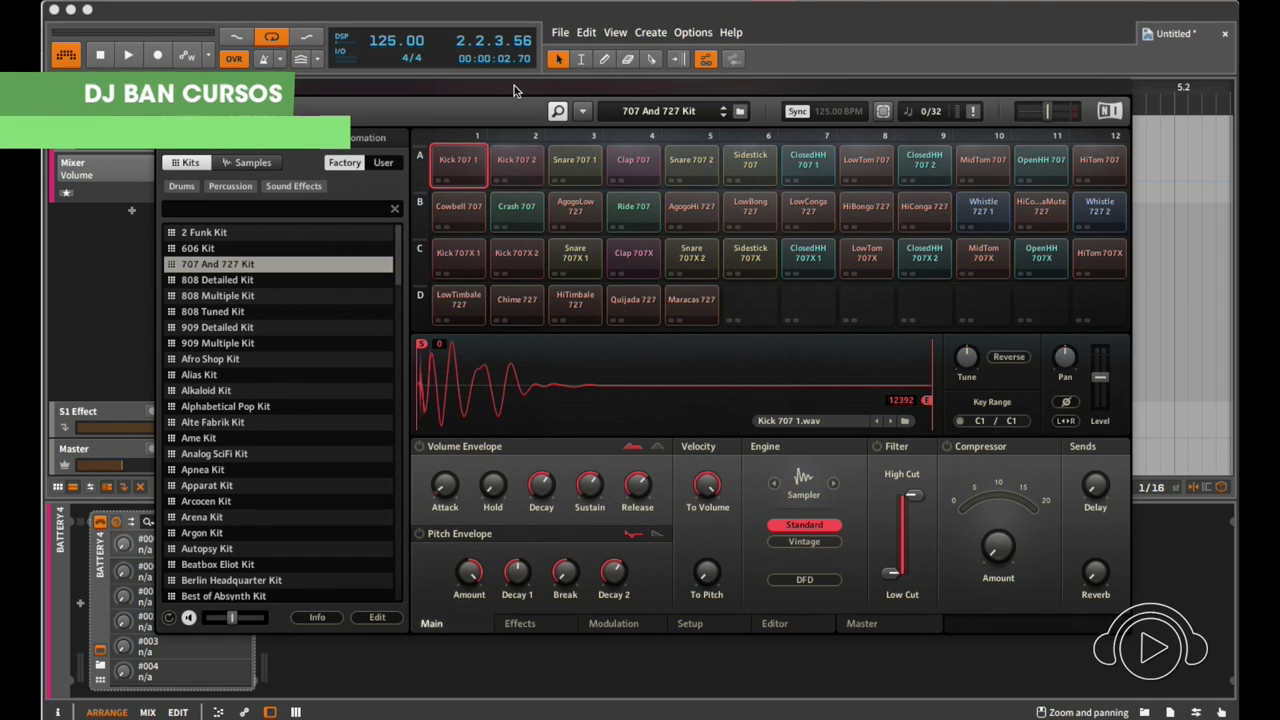
pyautogui.moveTo(514, 85); pyautogui.dragTo(527, 89)
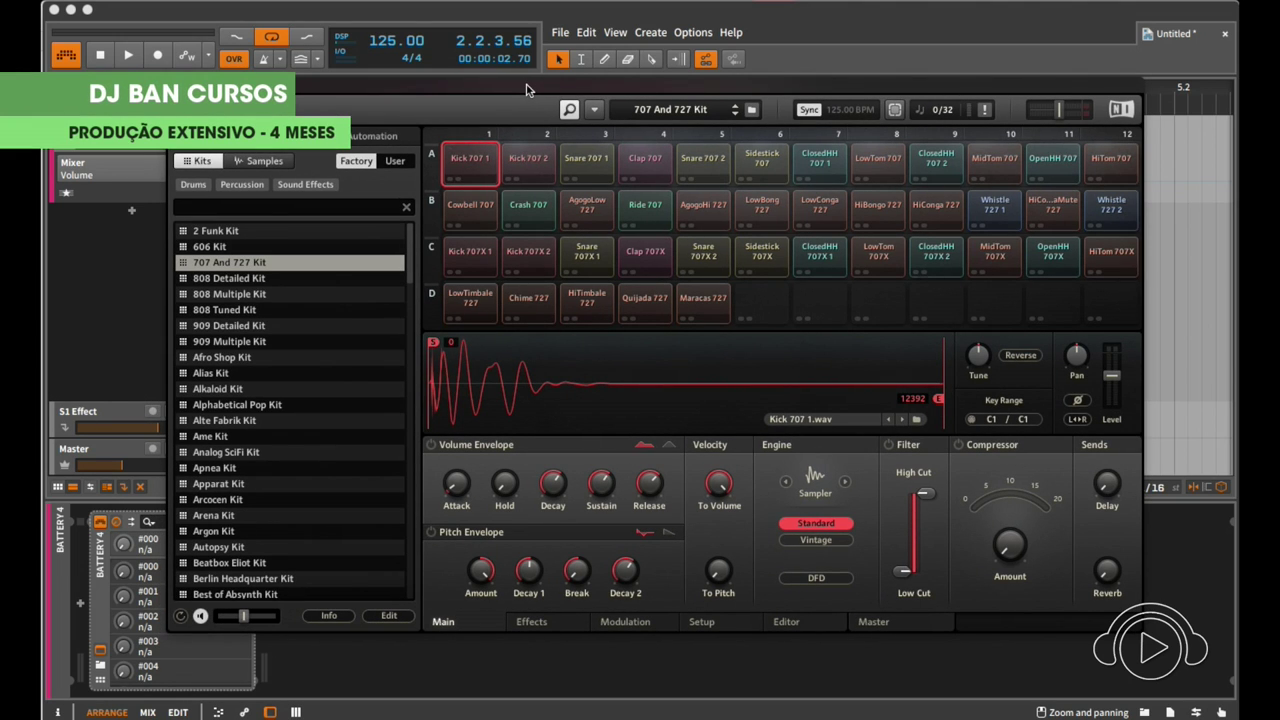
pyautogui.moveTo(606, 485)
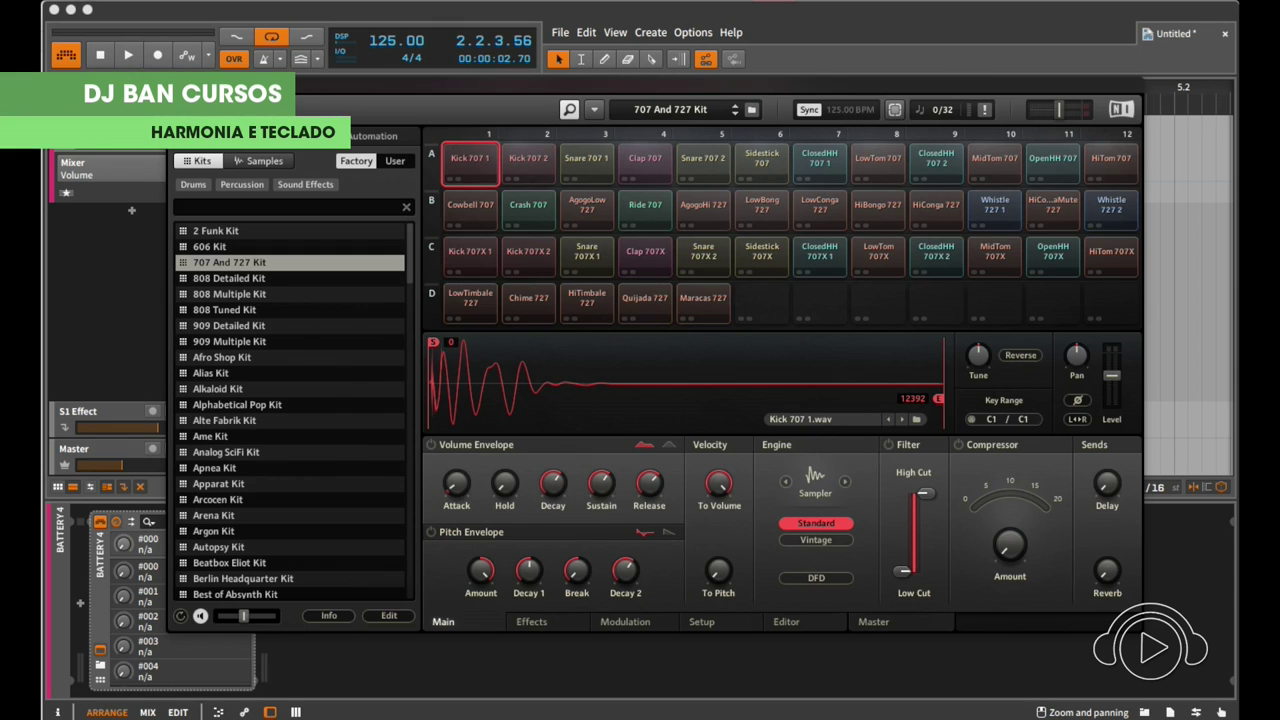
pyautogui.press('super+w')
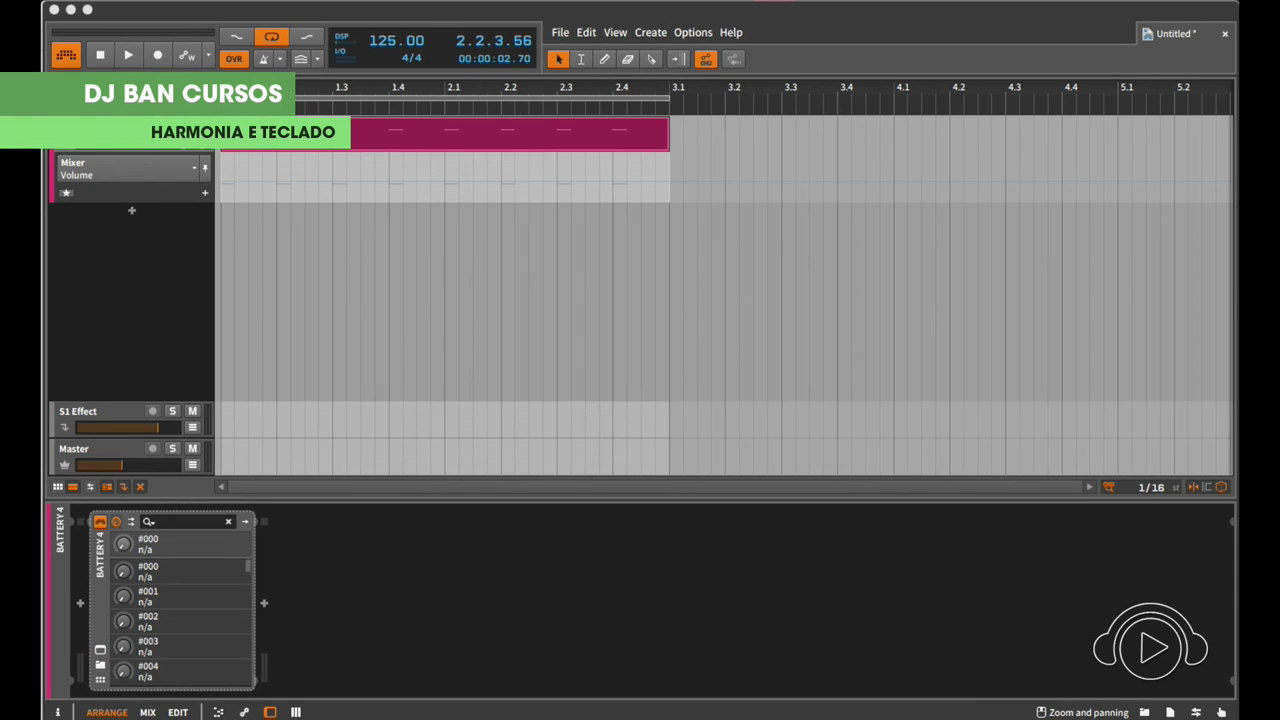
pyautogui.press('space')
pyautogui.click(381, 131)
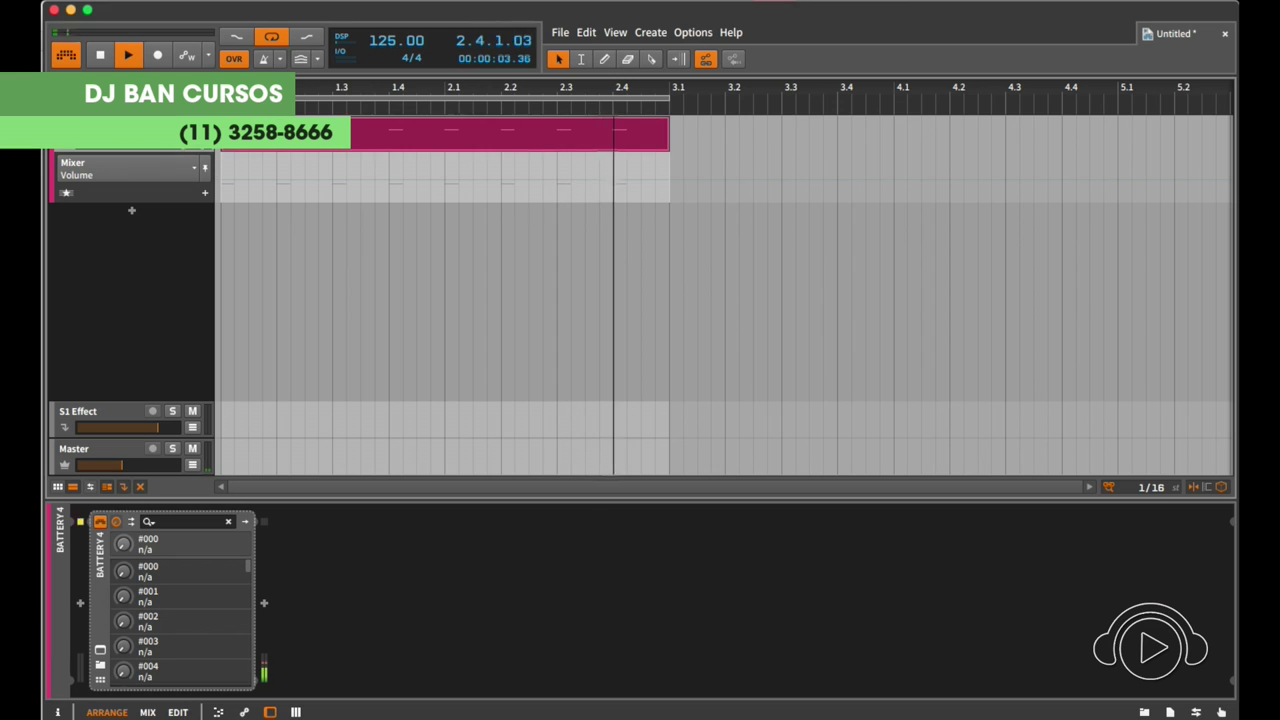
pyautogui.click(399, 131)
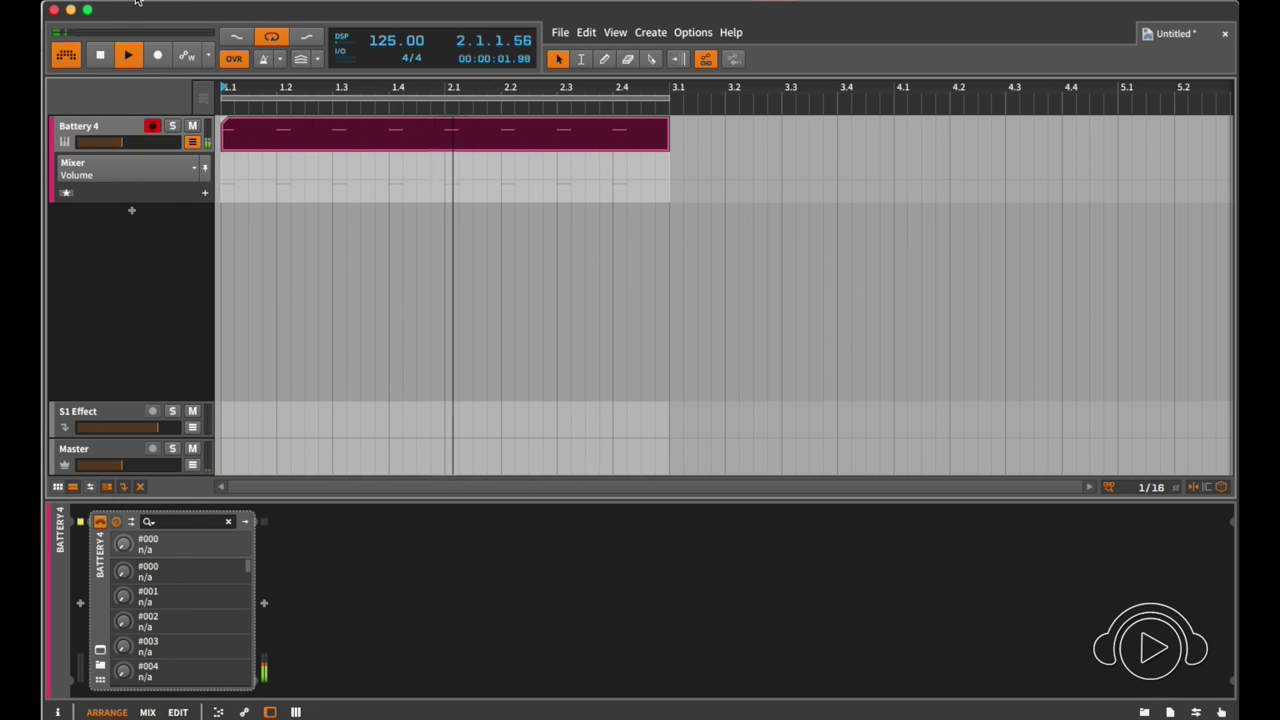
# Examine which Battery 4 and Mixer parameters are available for the Battery 4 track's automation lane.
pyautogui.click(196, 172)
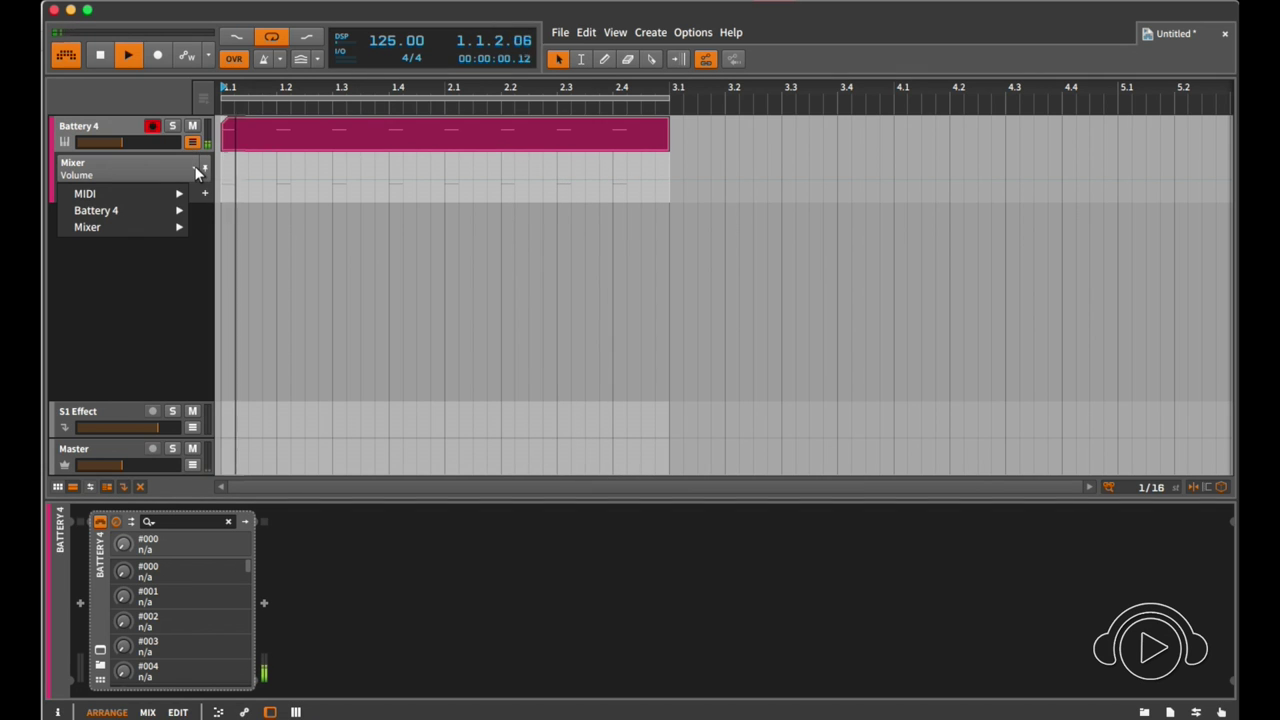
pyautogui.moveTo(123, 210)
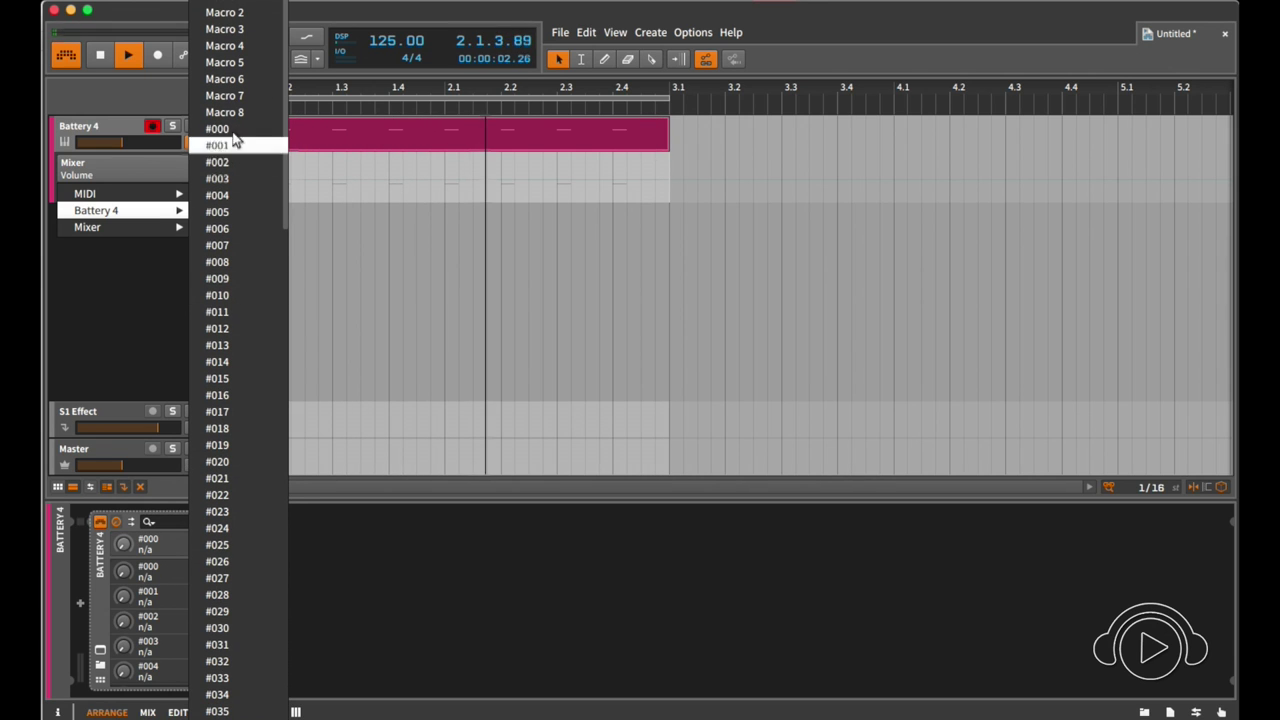
pyautogui.scroll(-10, 244, 415)
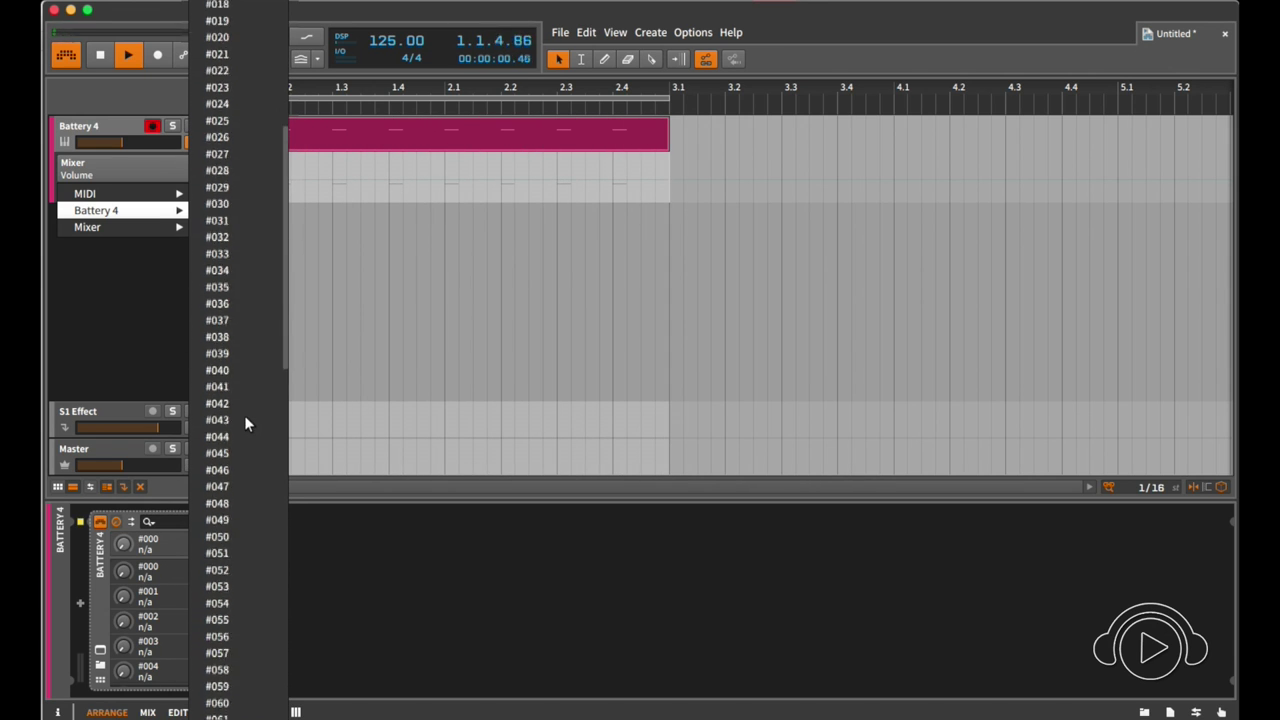
pyautogui.scroll(15, 244, 415)
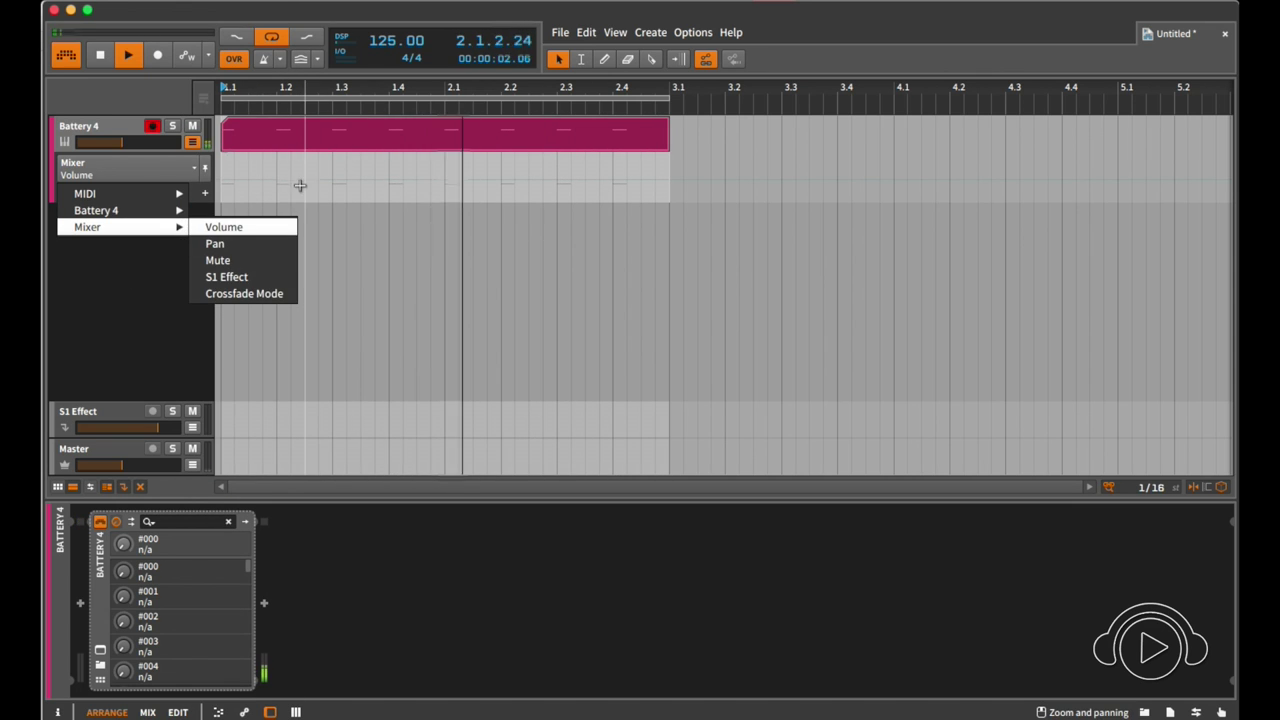
pyautogui.click(300, 185)
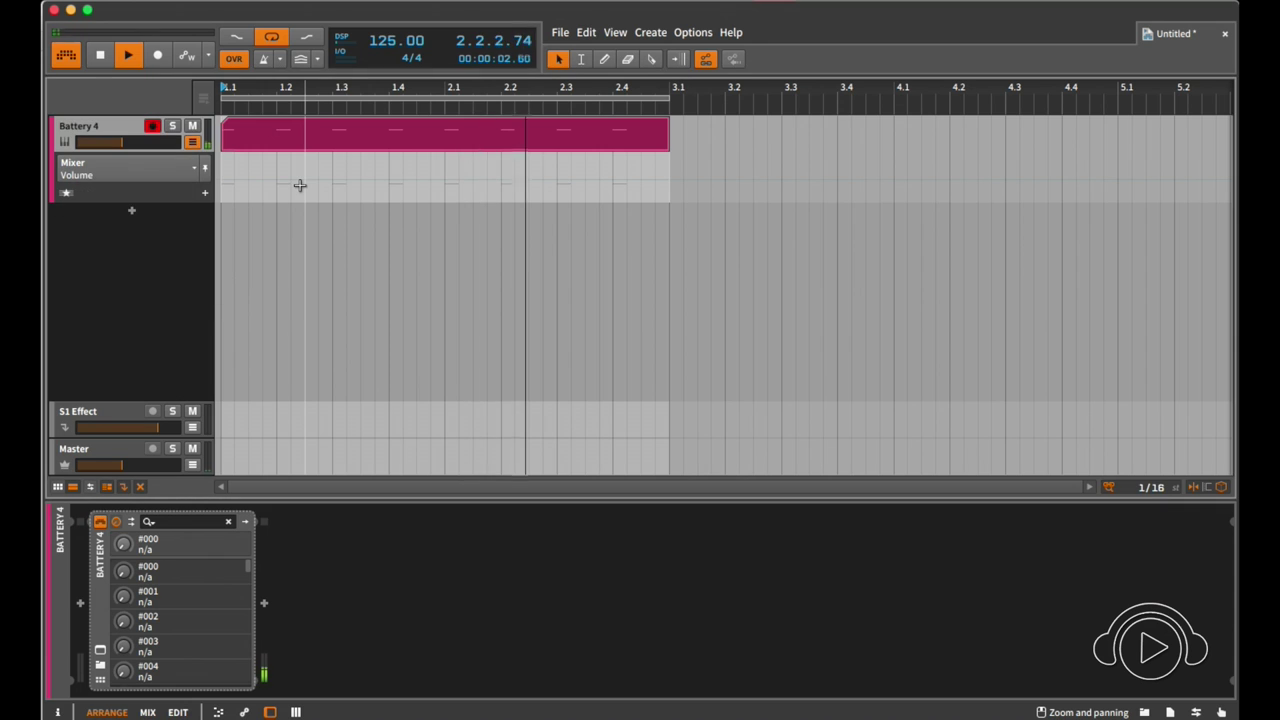
# Add a volume automation point at about -15.8 dB between beats 1.3 and 1.4, and remove it.
pyautogui.click(364, 181)
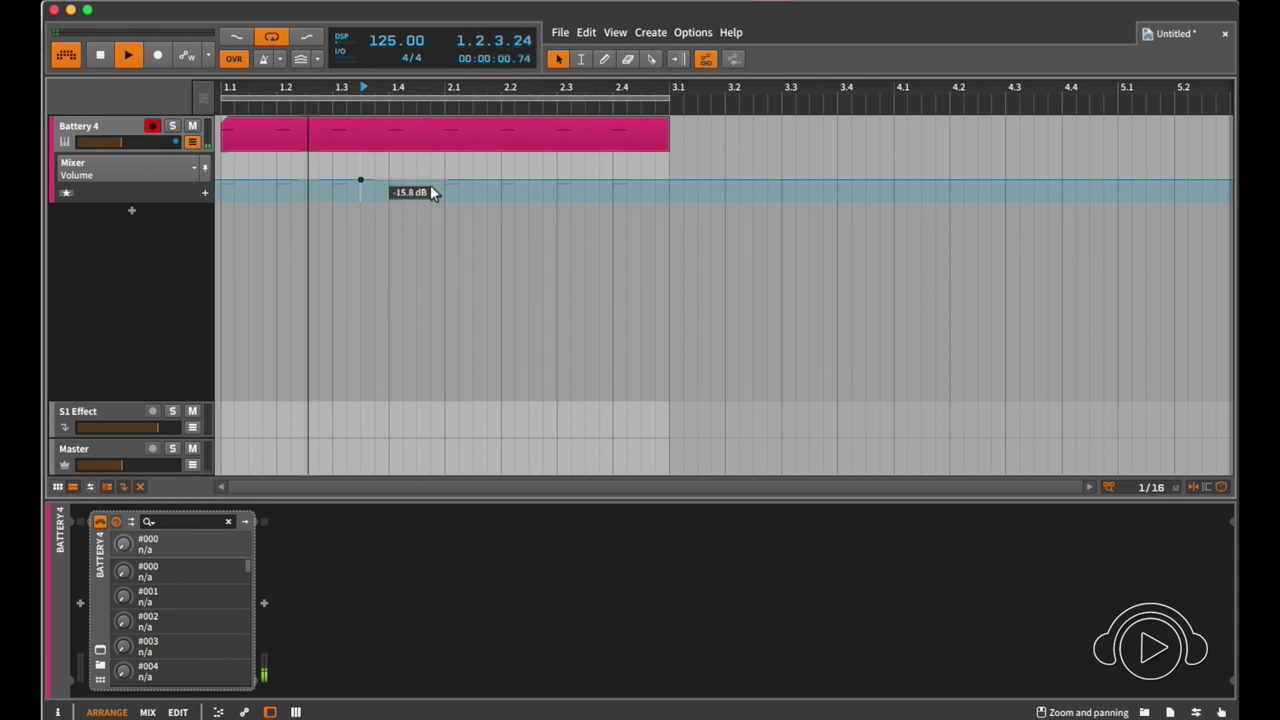
pyautogui.click(363, 179)
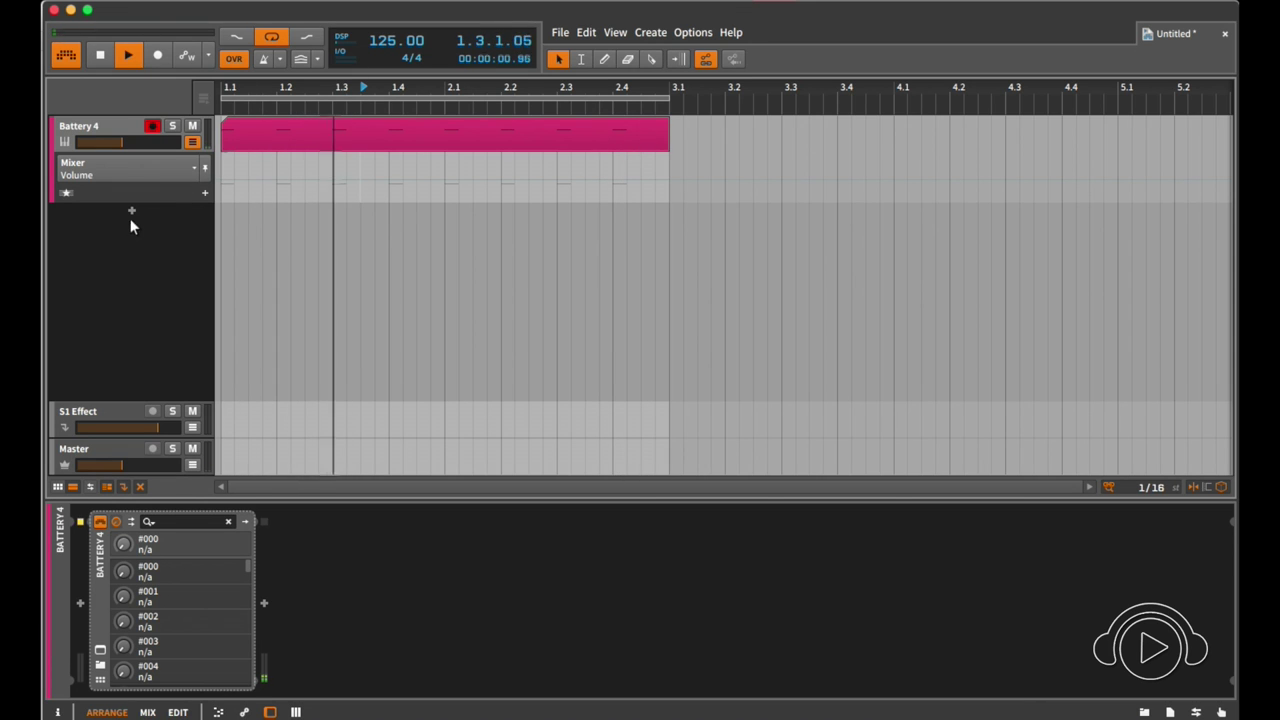
# Check the automation lane's parameter categories again without changing the selection.
pyautogui.click(191, 167)
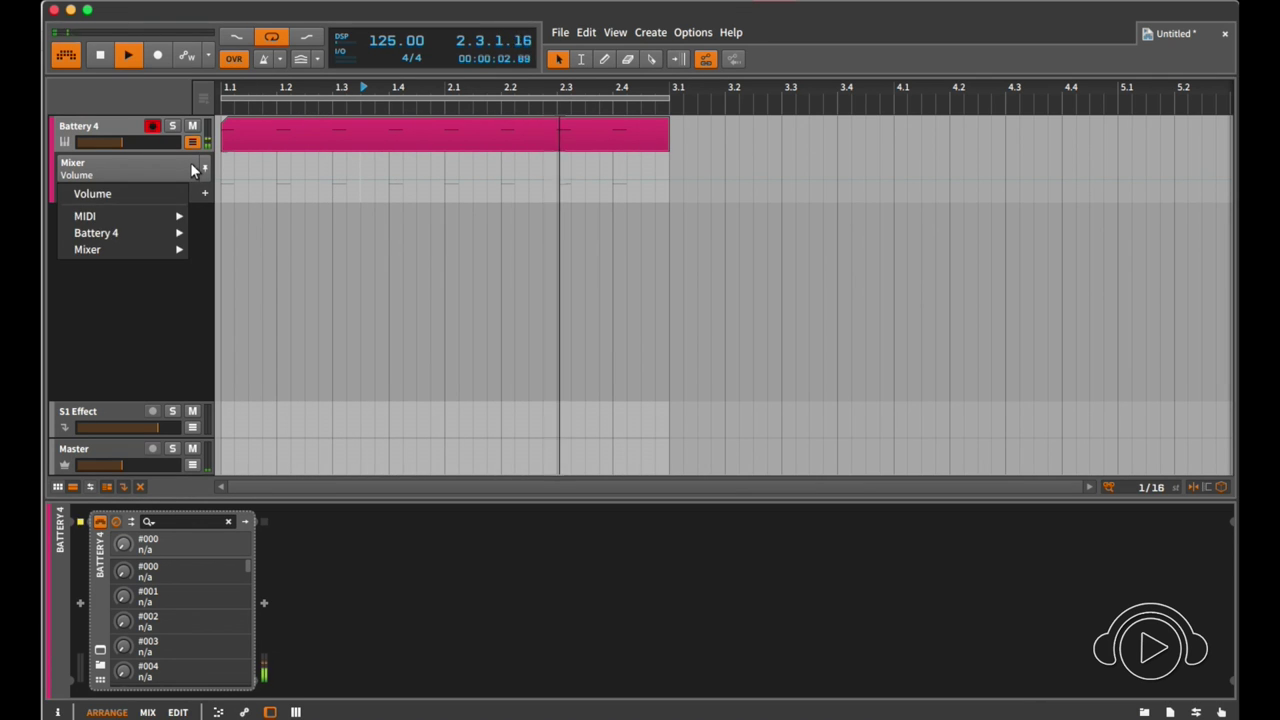
pyautogui.moveTo(153, 237)
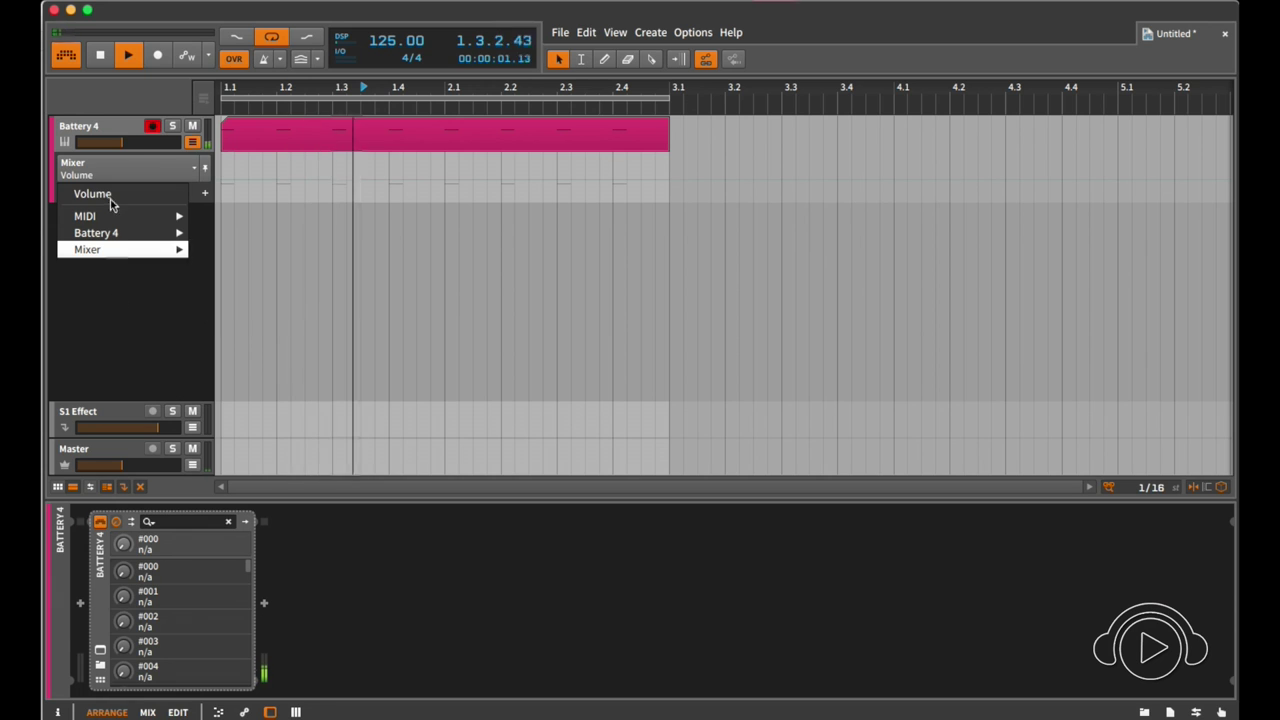
pyautogui.click(120, 134)
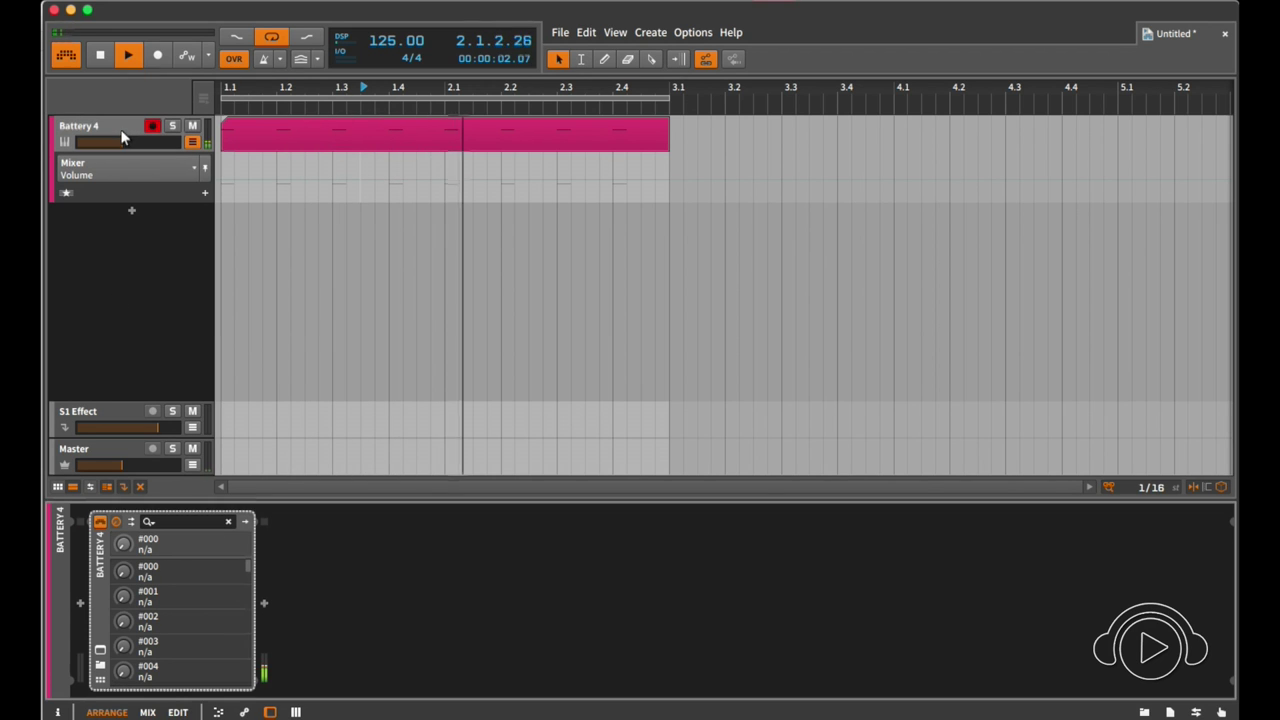
# Reopen the Battery plugin window, hide its browser and move the window clear of the track header.
pyautogui.click(99, 652)
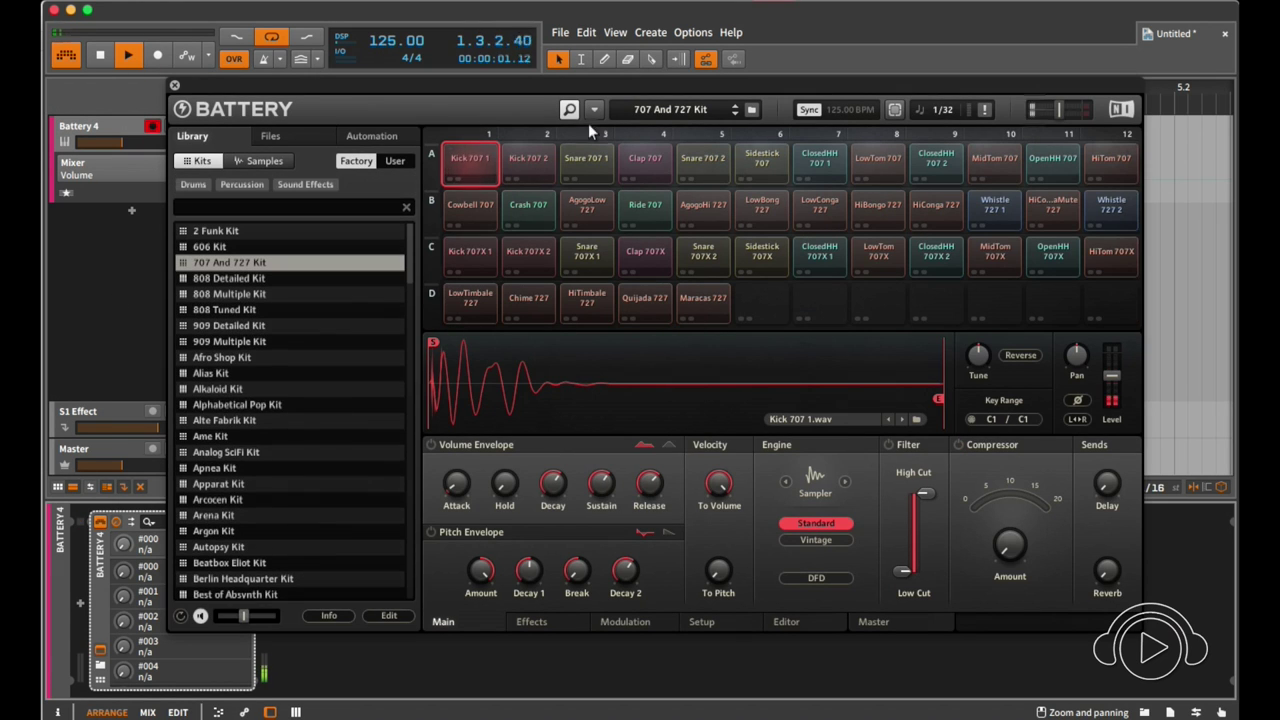
pyautogui.moveTo(661, 90); pyautogui.dragTo(640, 90)
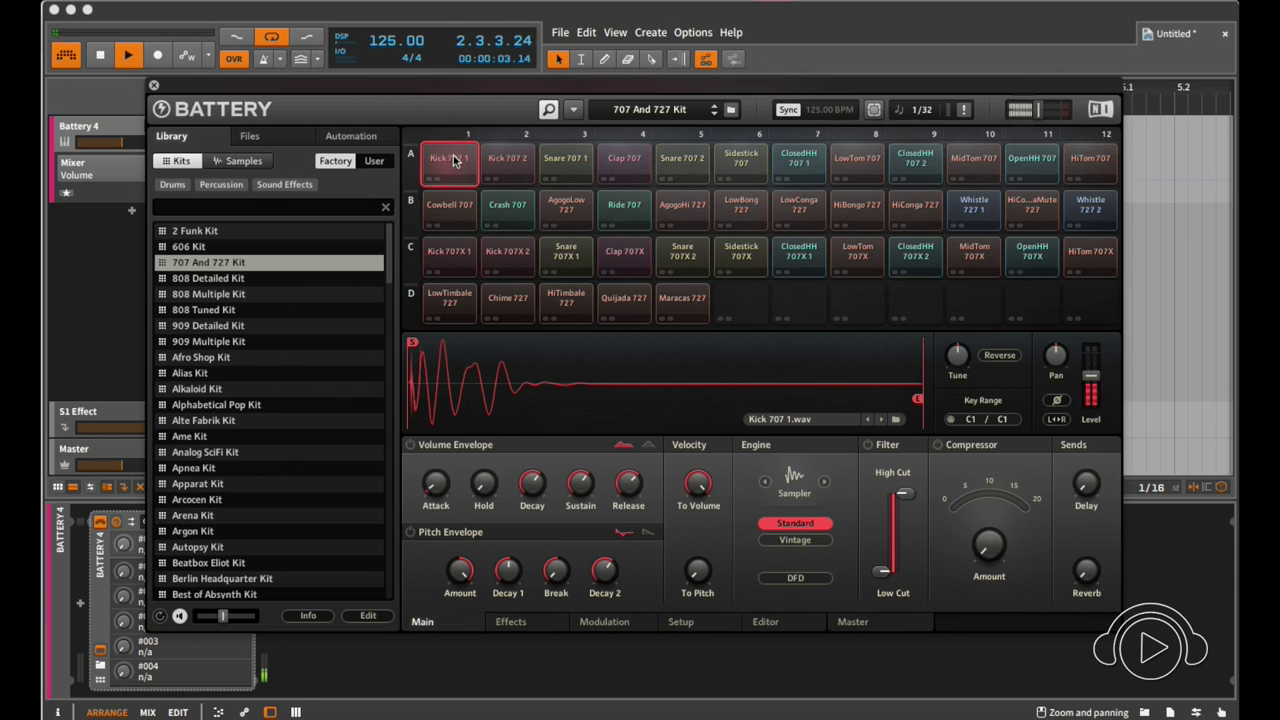
pyautogui.click(548, 110)
pyautogui.moveTo(550, 90); pyautogui.dragTo(646, 119)
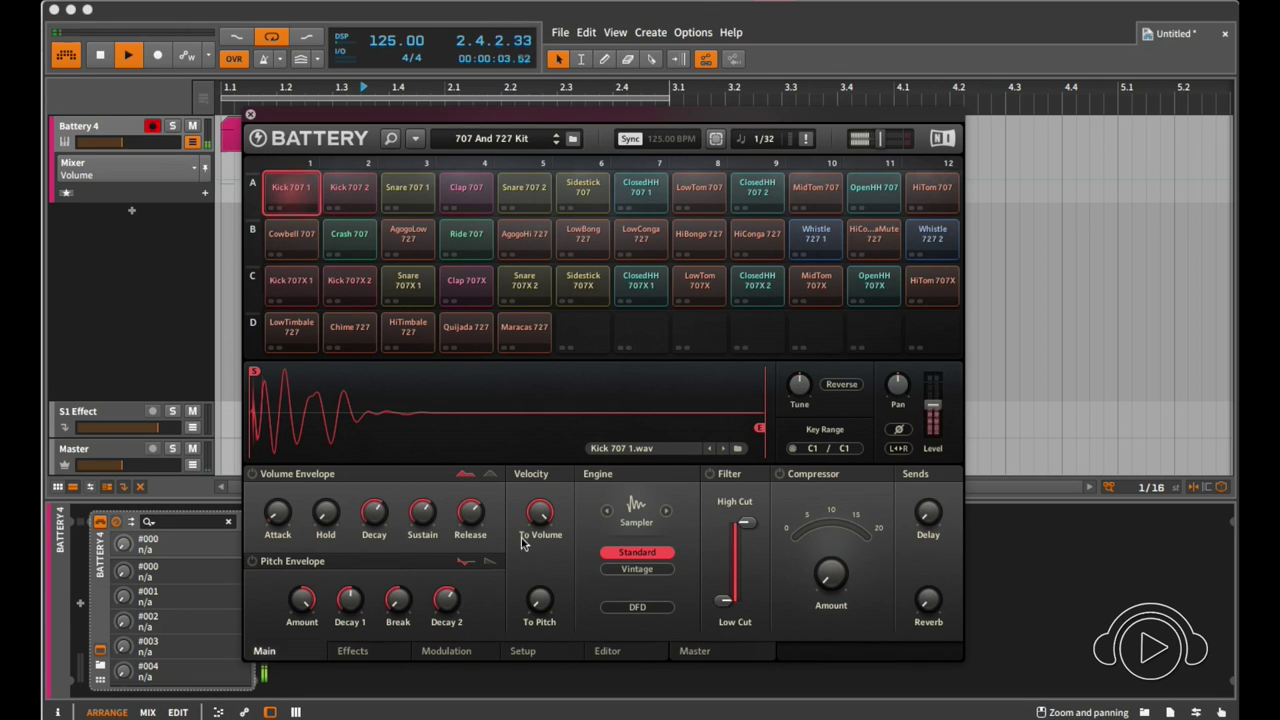
# Enable the Volume Envelope for the Kick 707 1 cell and sweep its Decay, ending at about 2.0 s.
pyautogui.click(251, 475)
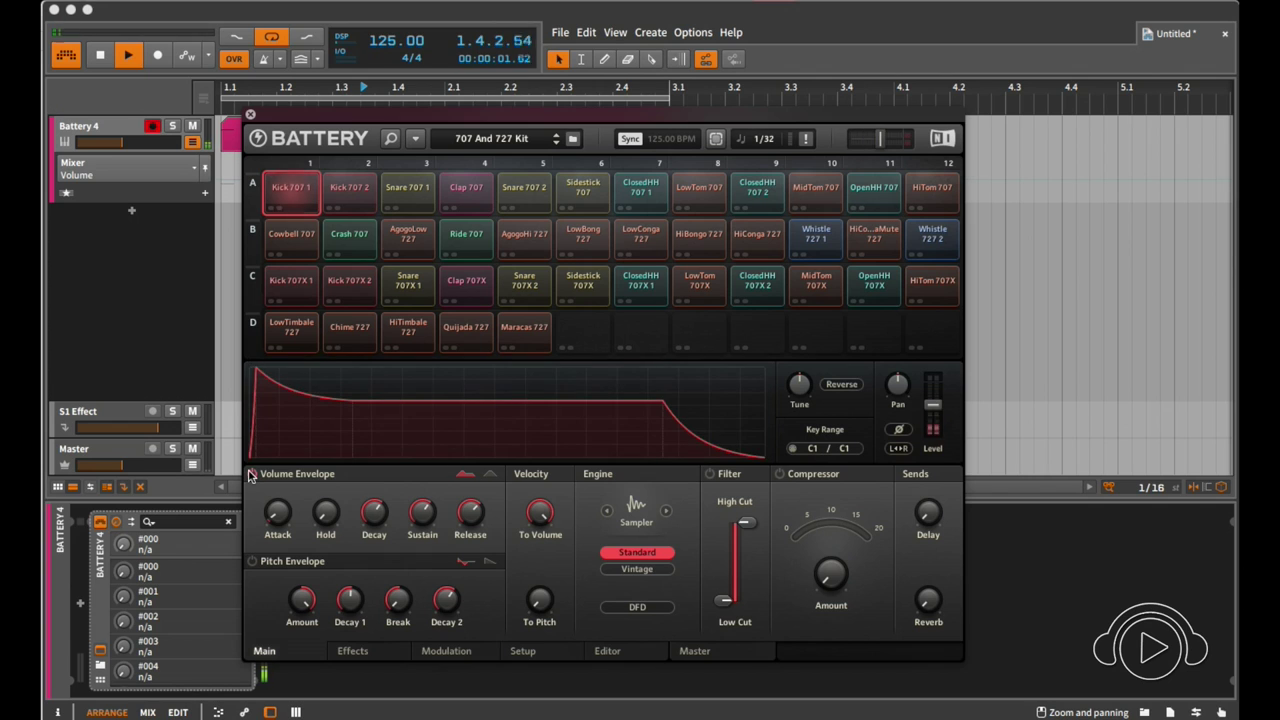
pyautogui.moveTo(377, 512); pyautogui.dragTo(368, 430)
pyautogui.moveTo(365, 512); pyautogui.dragTo(377, 439)
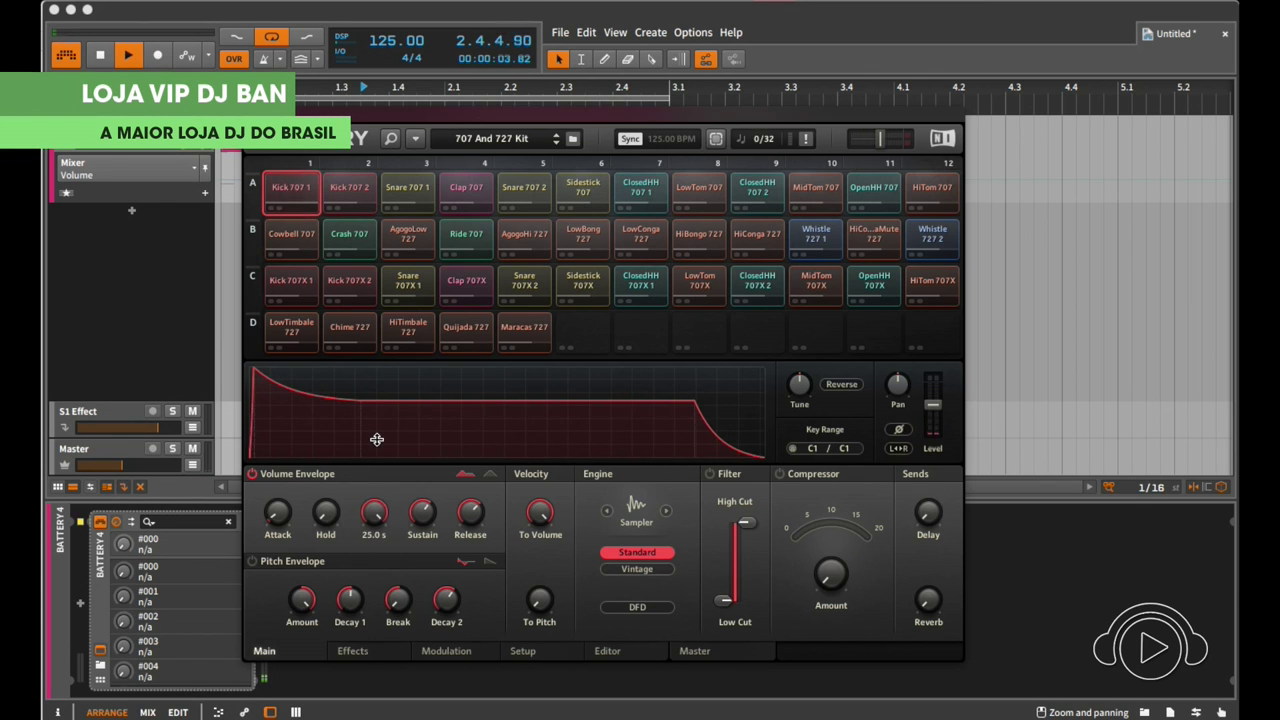
pyautogui.moveTo(371, 561); pyautogui.dragTo(359, 457)
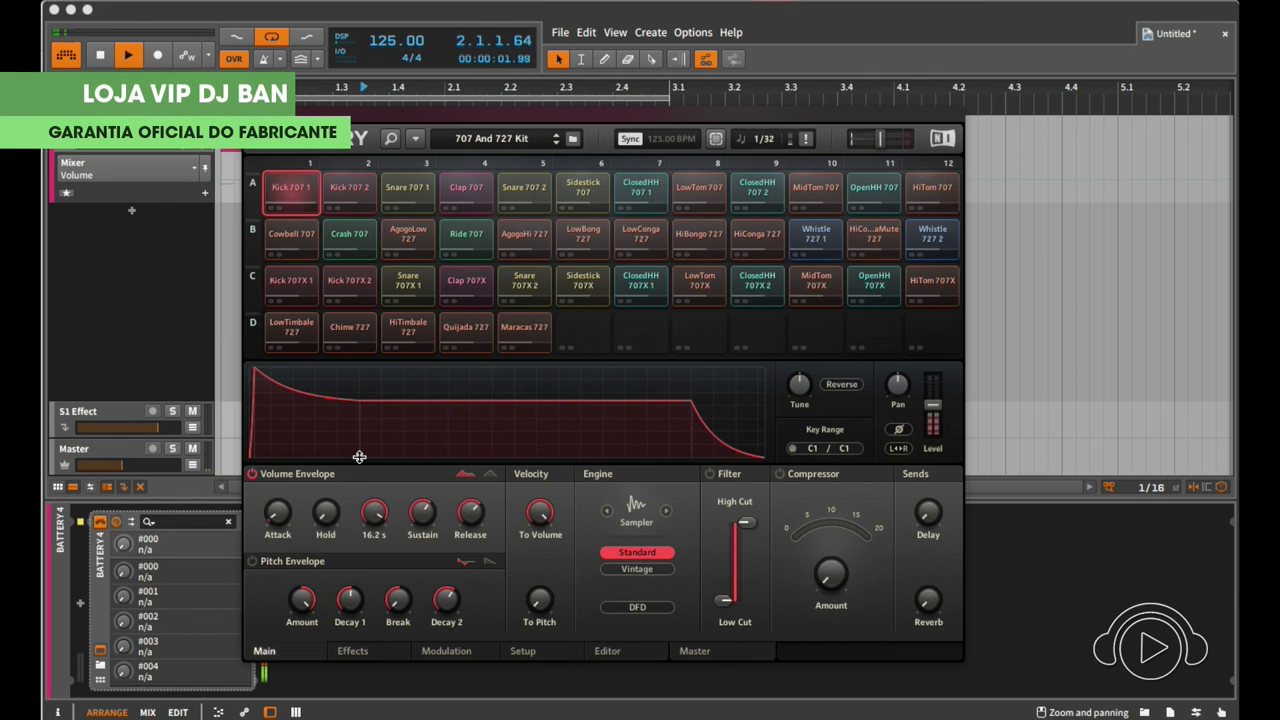
pyautogui.moveTo(353, 516); pyautogui.dragTo(365, 561)
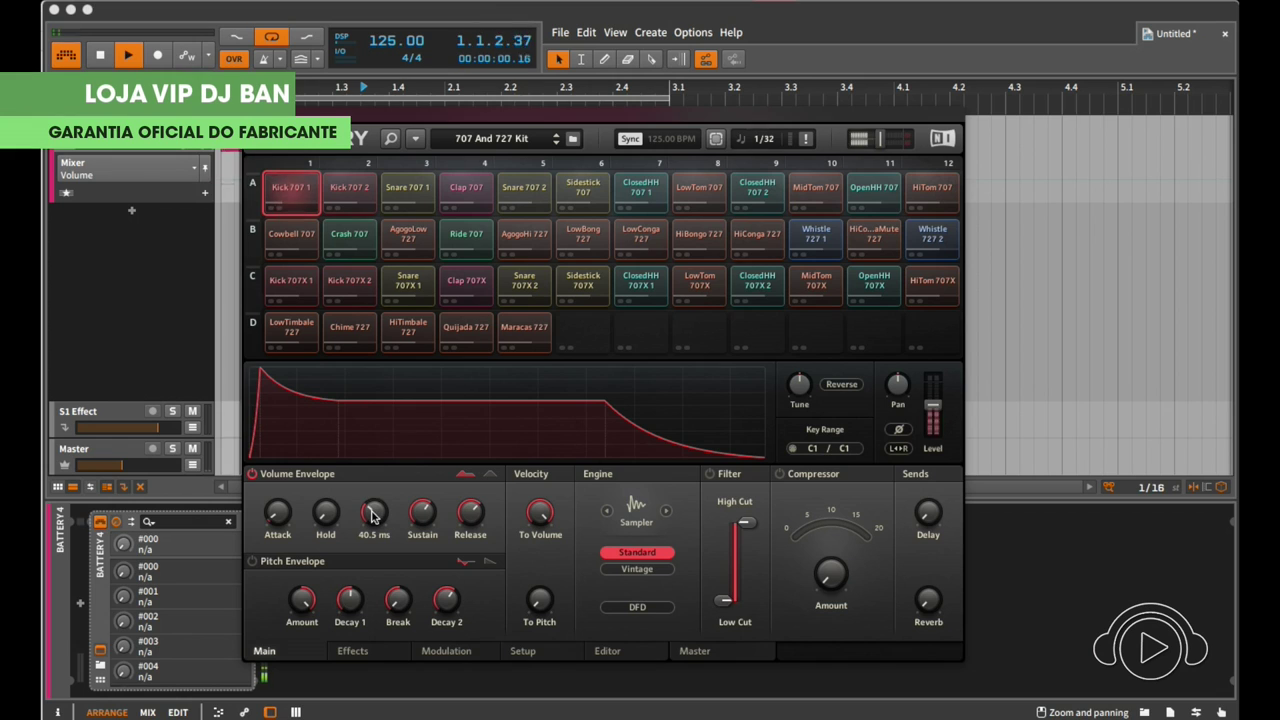
pyautogui.moveTo(372, 515); pyautogui.dragTo(355, 436)
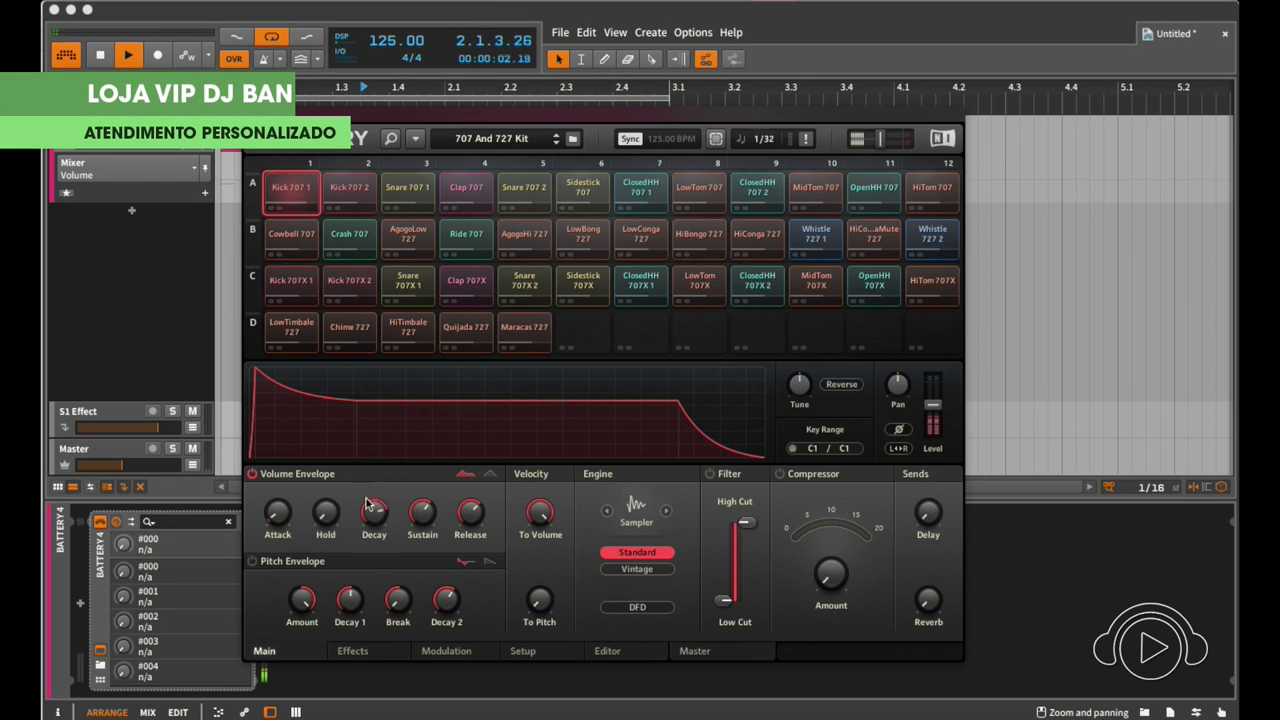
pyautogui.moveTo(375, 516); pyautogui.dragTo(377, 518)
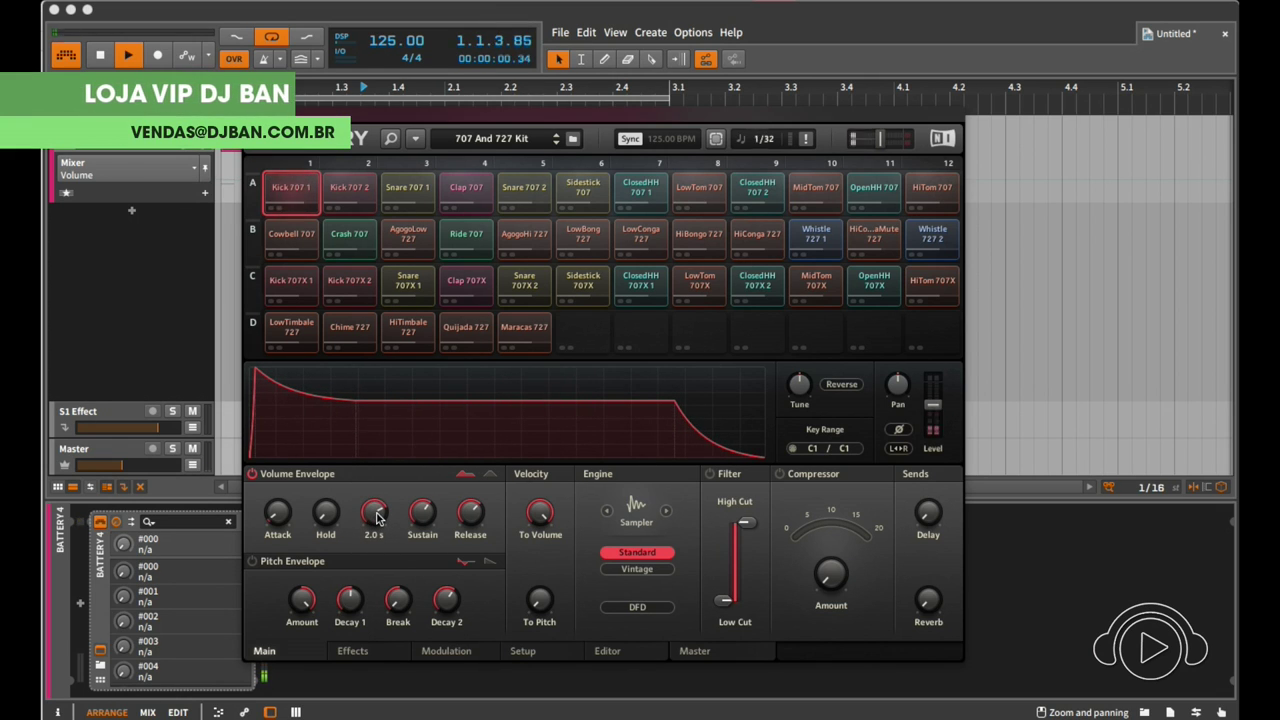
# Enable host automation (ID: 0) for the Volume Envelope's Decay and close the plugin window.
pyautogui.rightClick(377, 517)
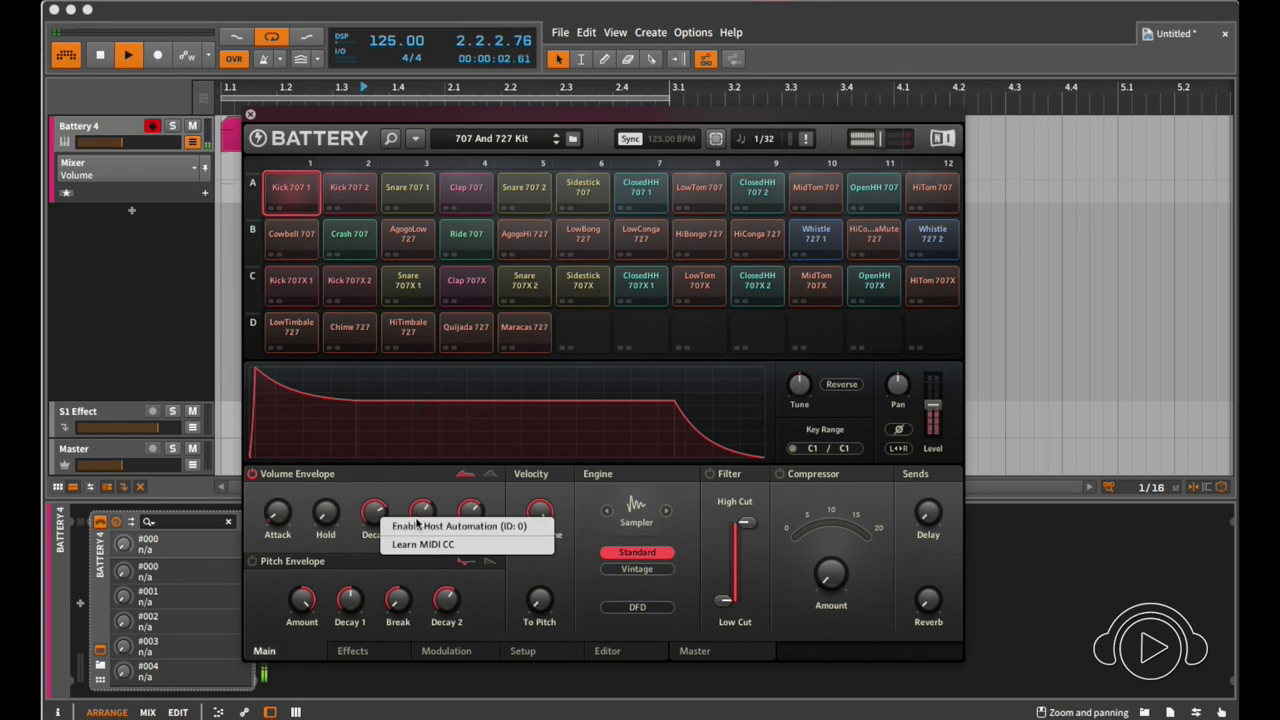
pyautogui.click(496, 530)
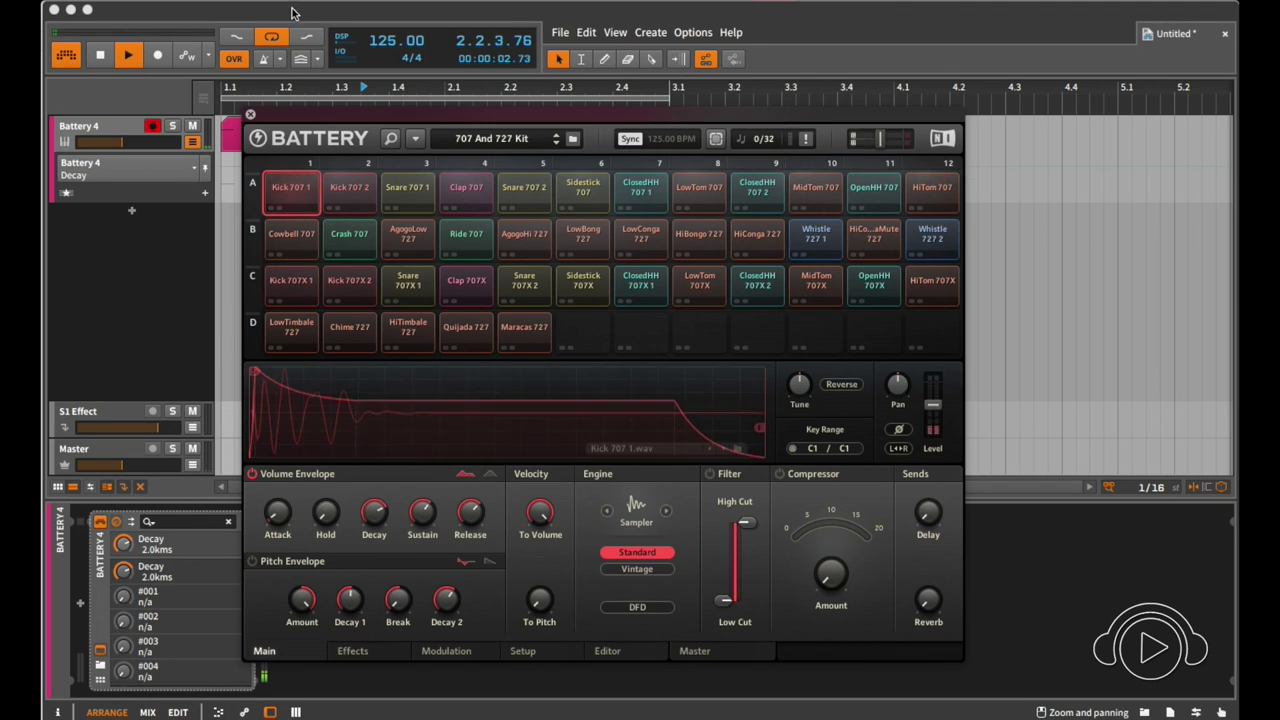
pyautogui.click(250, 114)
# Choose Battery 4's Decay as the parameter shown in the track's automation lane.
pyautogui.click(194, 169)
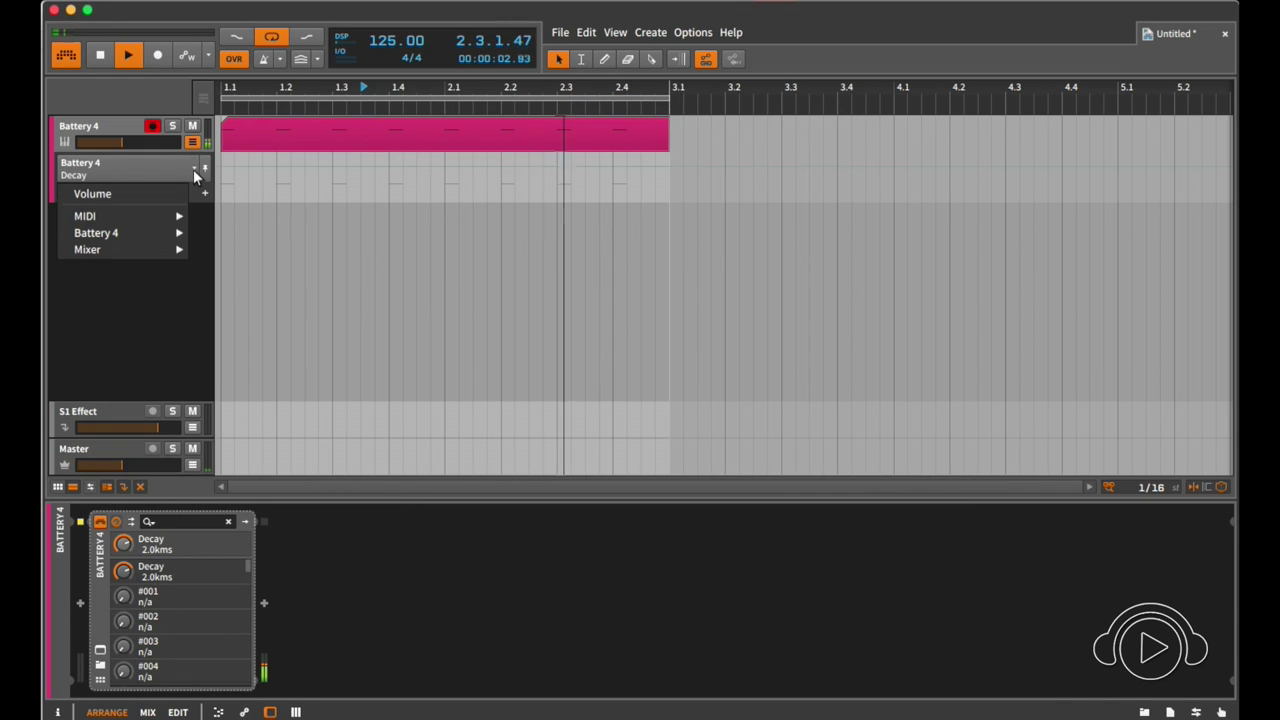
pyautogui.moveTo(130, 240)
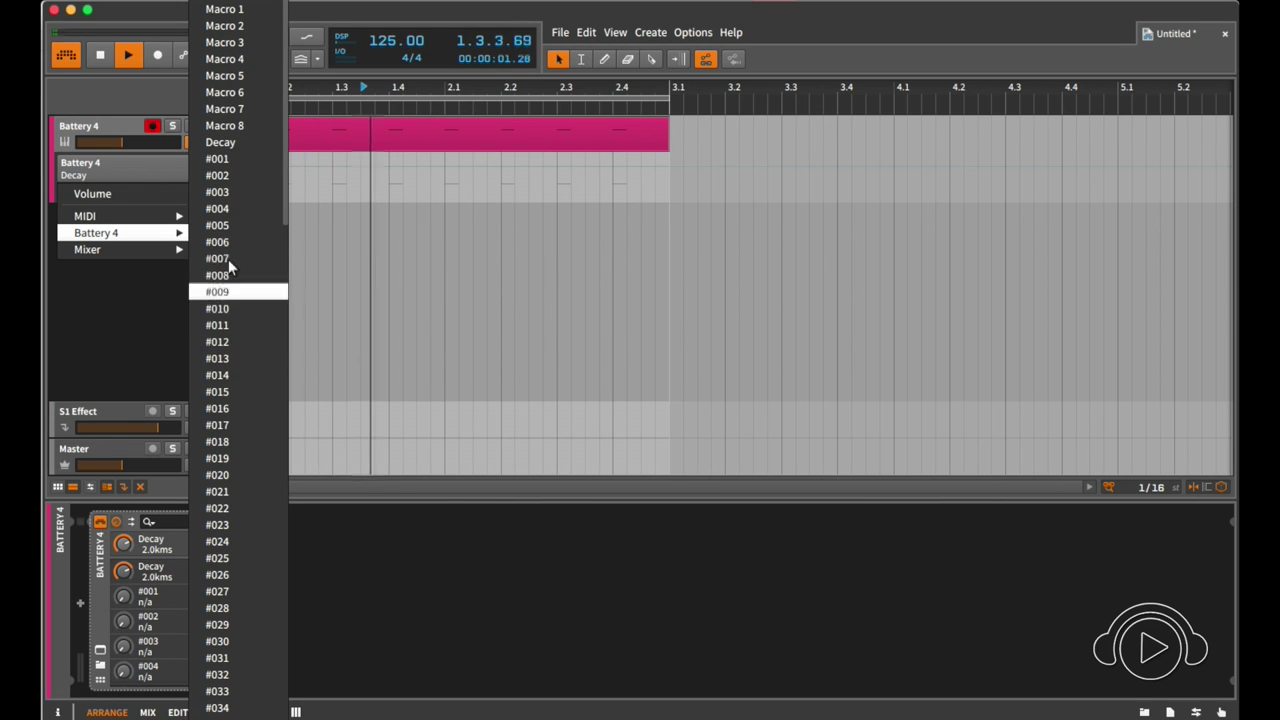
pyautogui.click(220, 143)
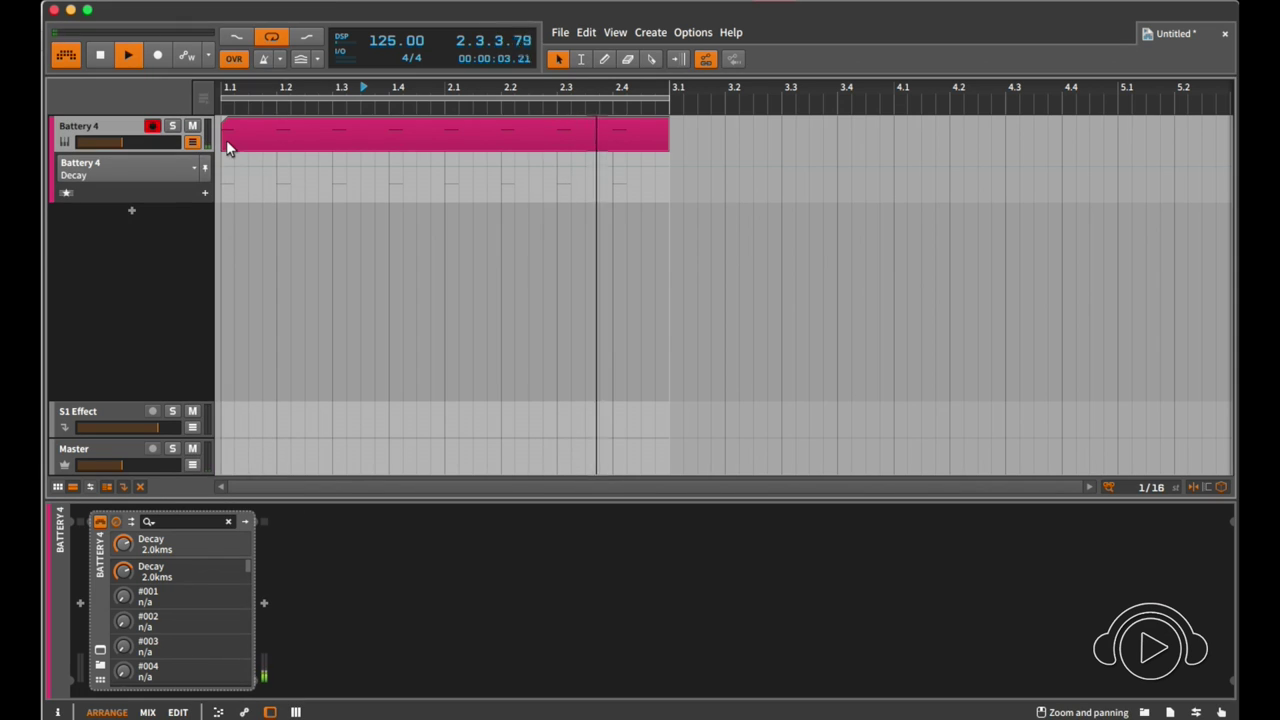
# Draw a rising Decay automation curve with points just after beat 1.2, about 75.7 % at 2.1, and higher at 2.4.
pyautogui.click(282, 180)
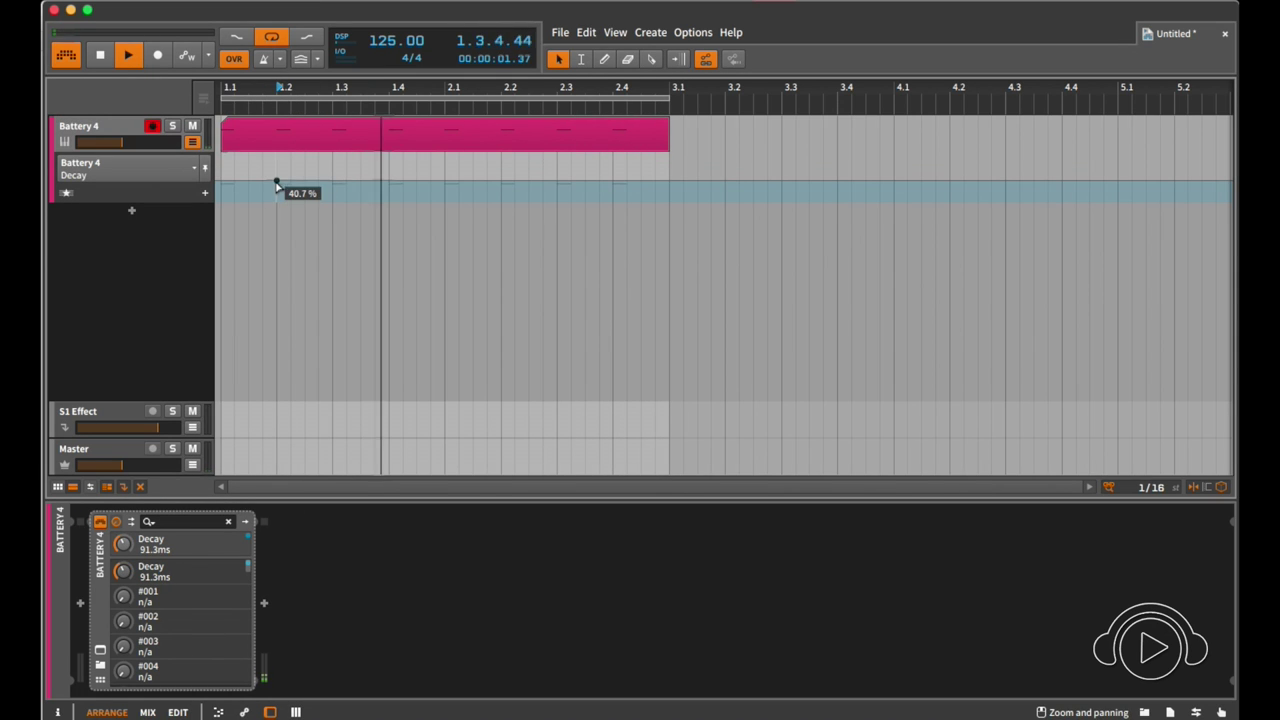
pyautogui.click(430, 174)
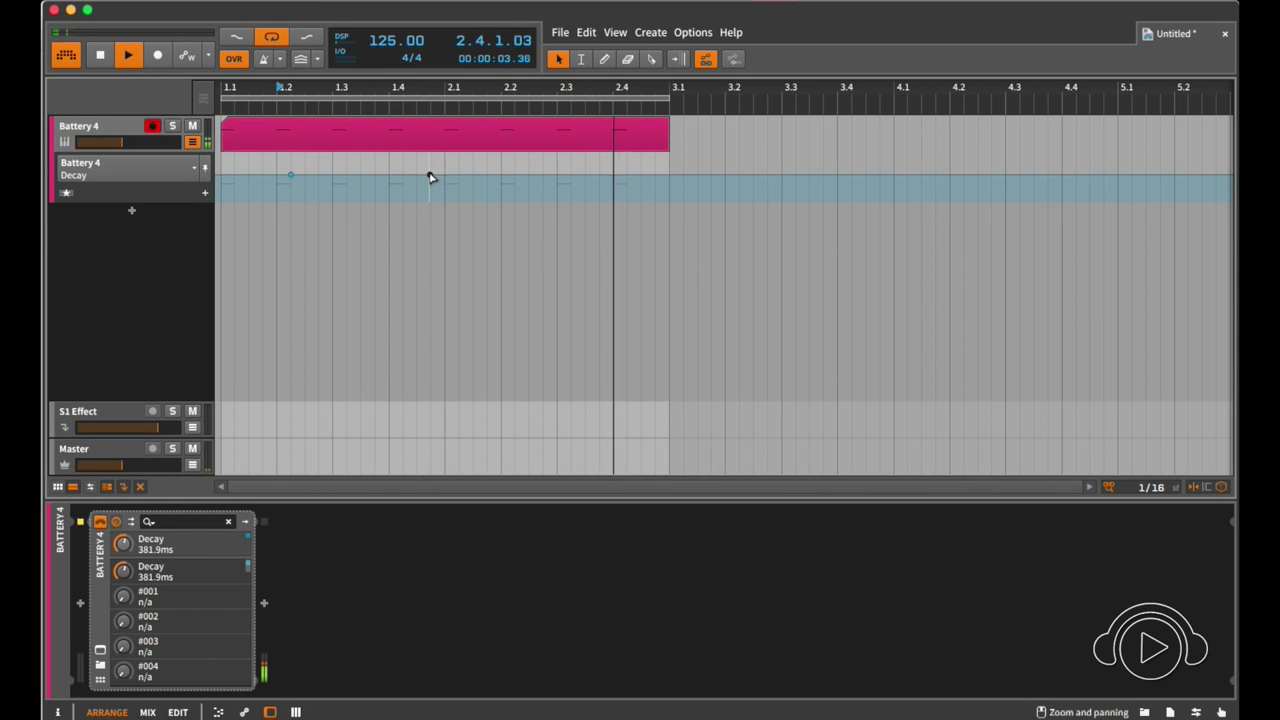
pyautogui.moveTo(430, 175); pyautogui.dragTo(444, 165)
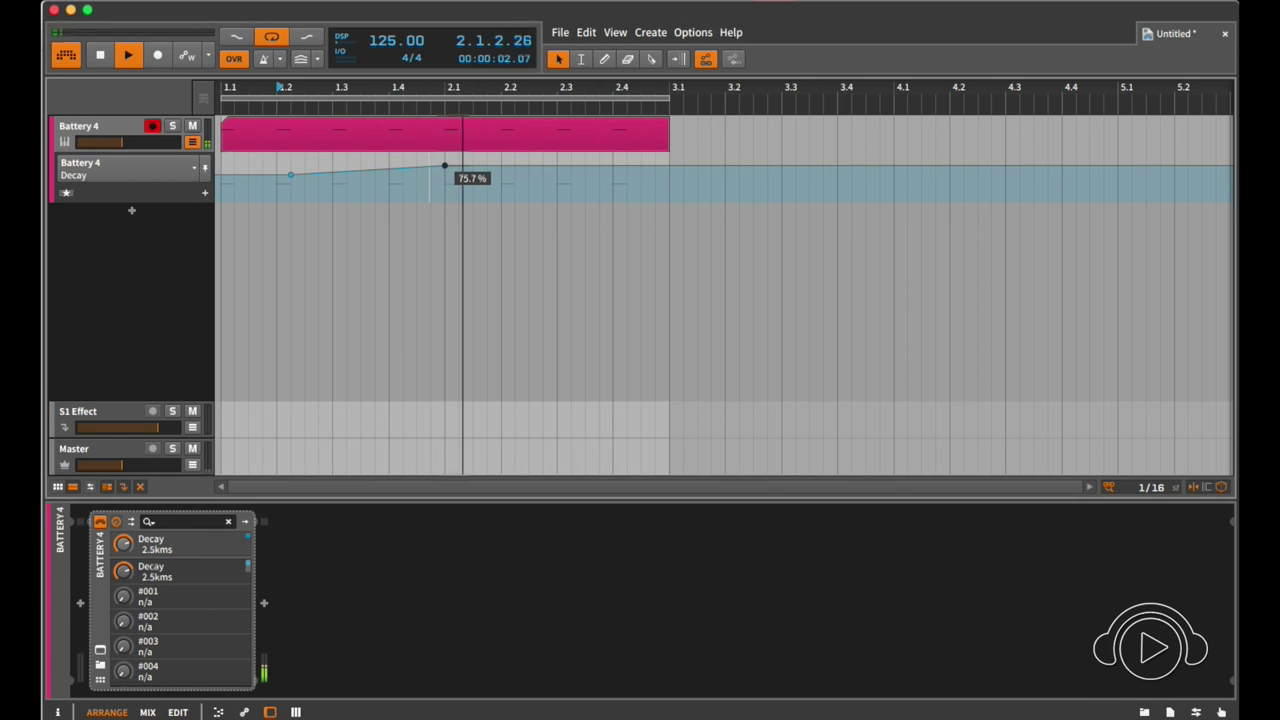
pyautogui.click(613, 159)
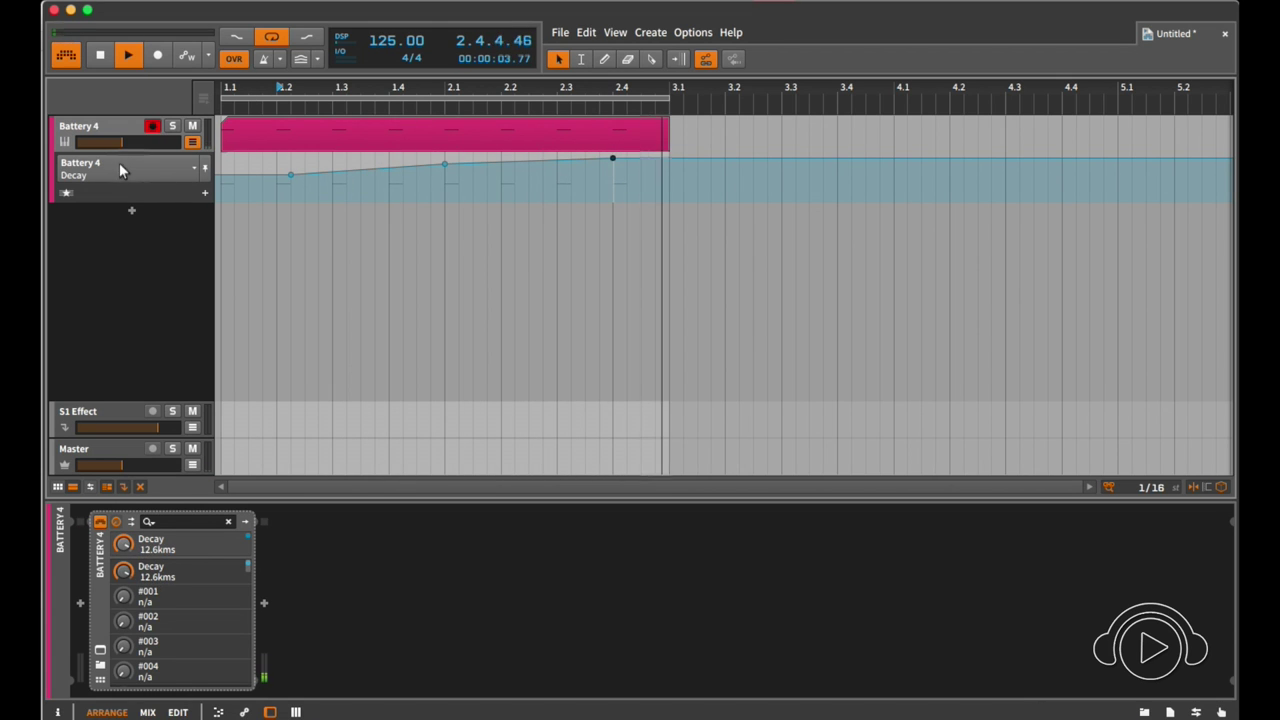
# Raise the Kick 707 1 cell's Delay send in Battery to about -24.5 dB, enable host automation for it and close the plugin window.
pyautogui.click(100, 652)
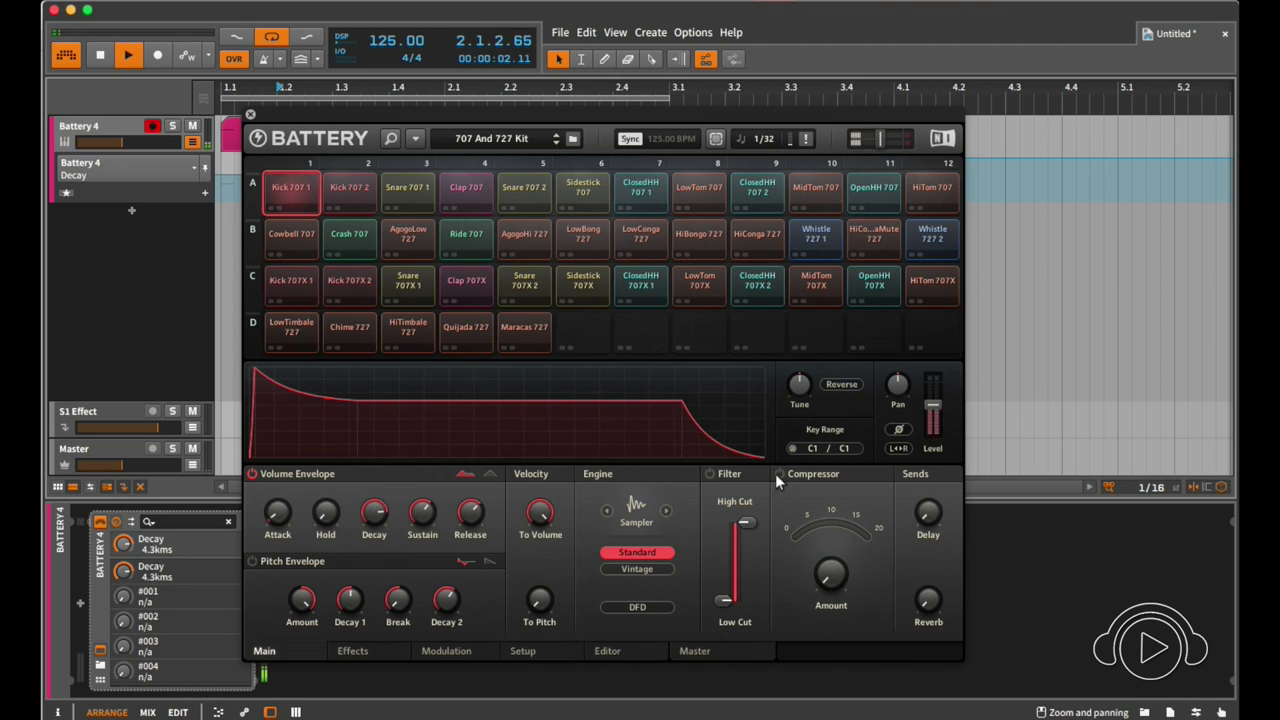
pyautogui.moveTo(932, 505); pyautogui.dragTo(919, 420)
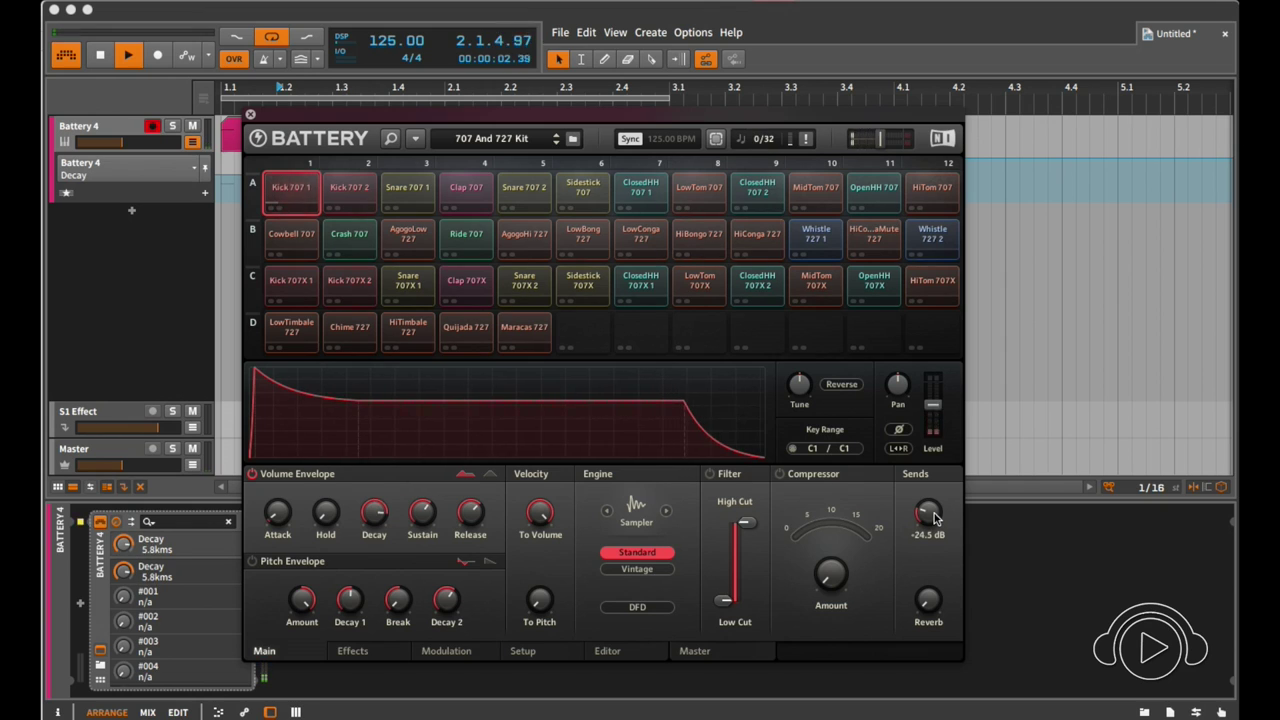
pyautogui.rightClick(934, 517)
pyautogui.click(866, 525)
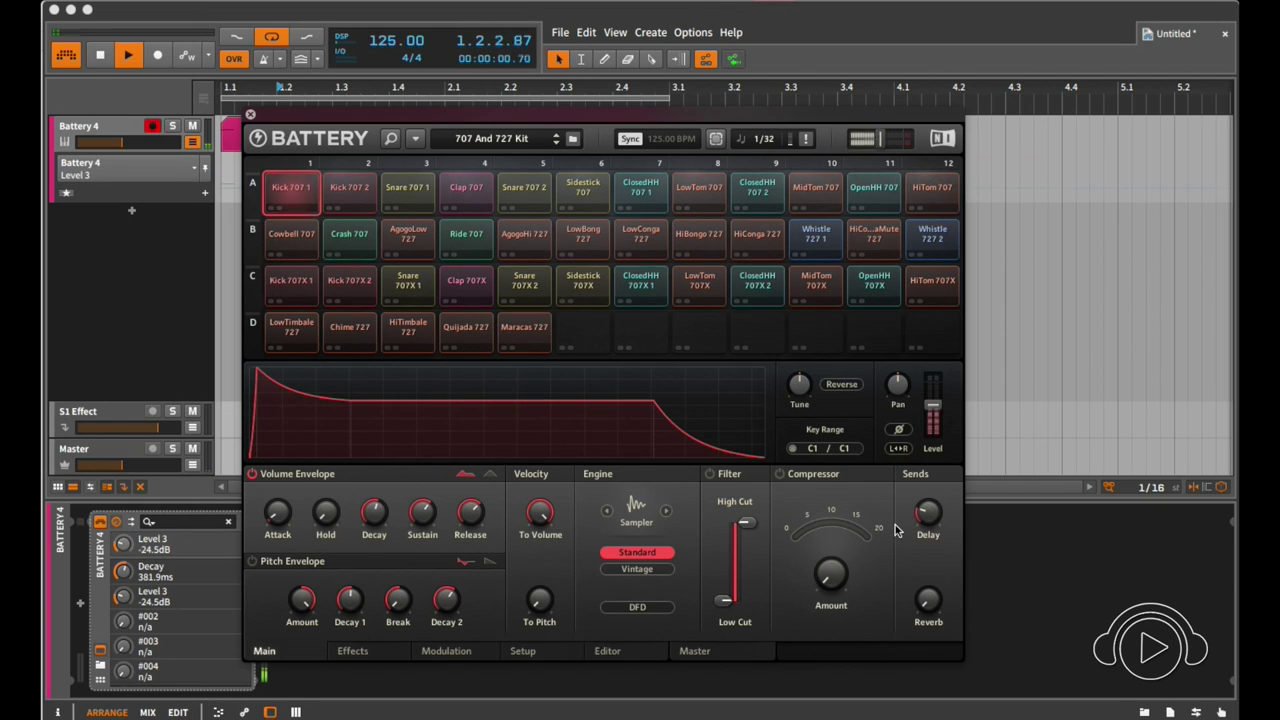
pyautogui.click(250, 114)
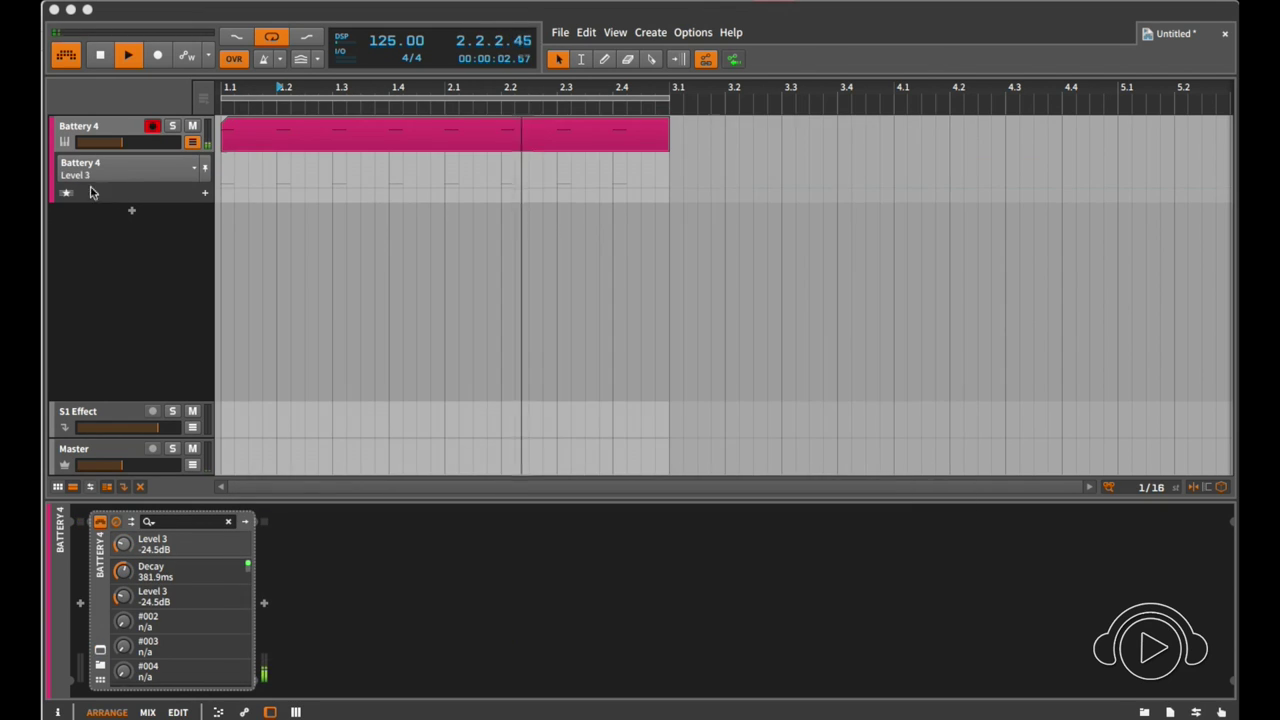
# Show Battery 4's Level 3 in the automation lane and draw its curve from about 16.6 % before 1.2, up at 2.1, slightly lower at 2.3.
pyautogui.click(157, 182)
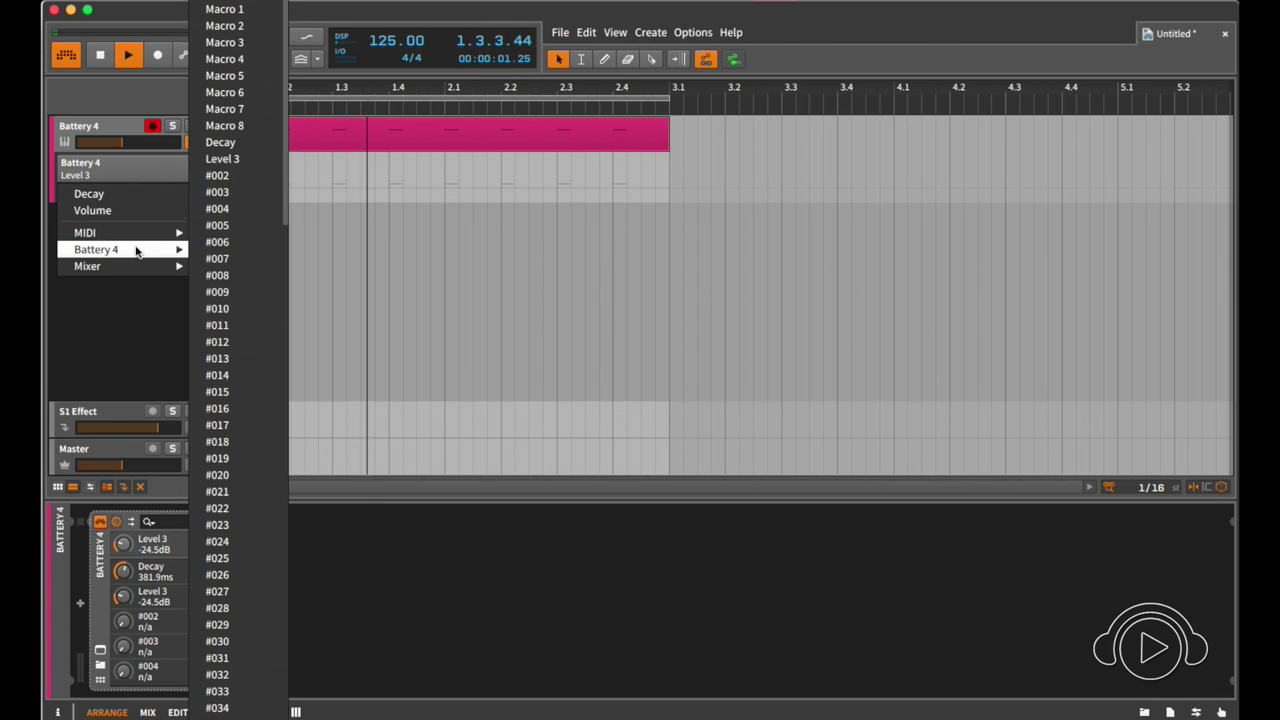
pyautogui.click(241, 162)
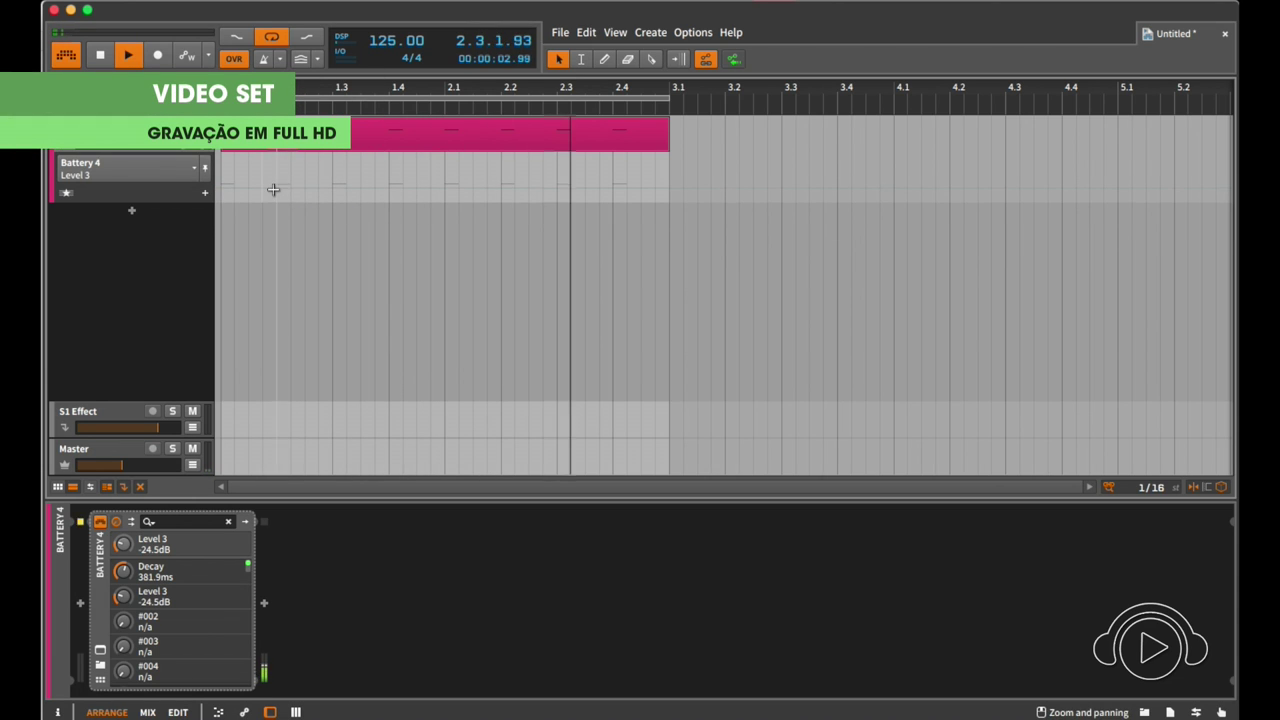
pyautogui.click(263, 191)
pyautogui.click(431, 191)
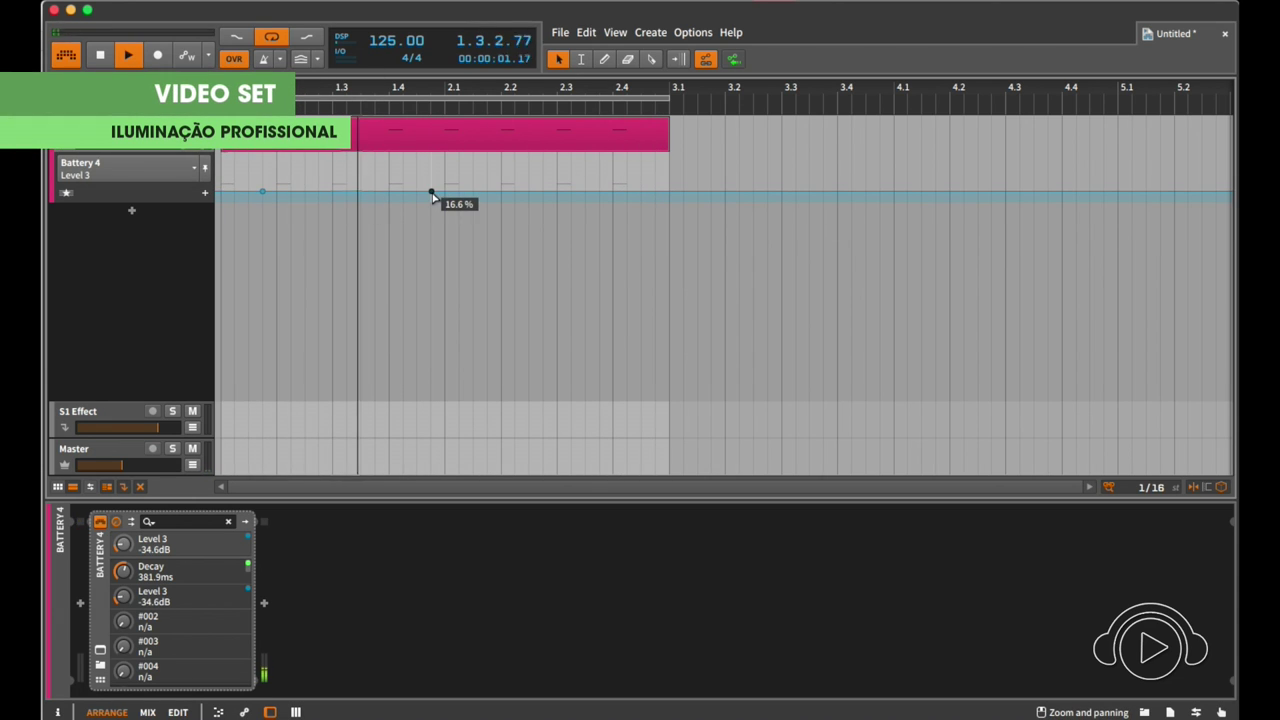
pyautogui.moveTo(431, 191); pyautogui.dragTo(444, 183)
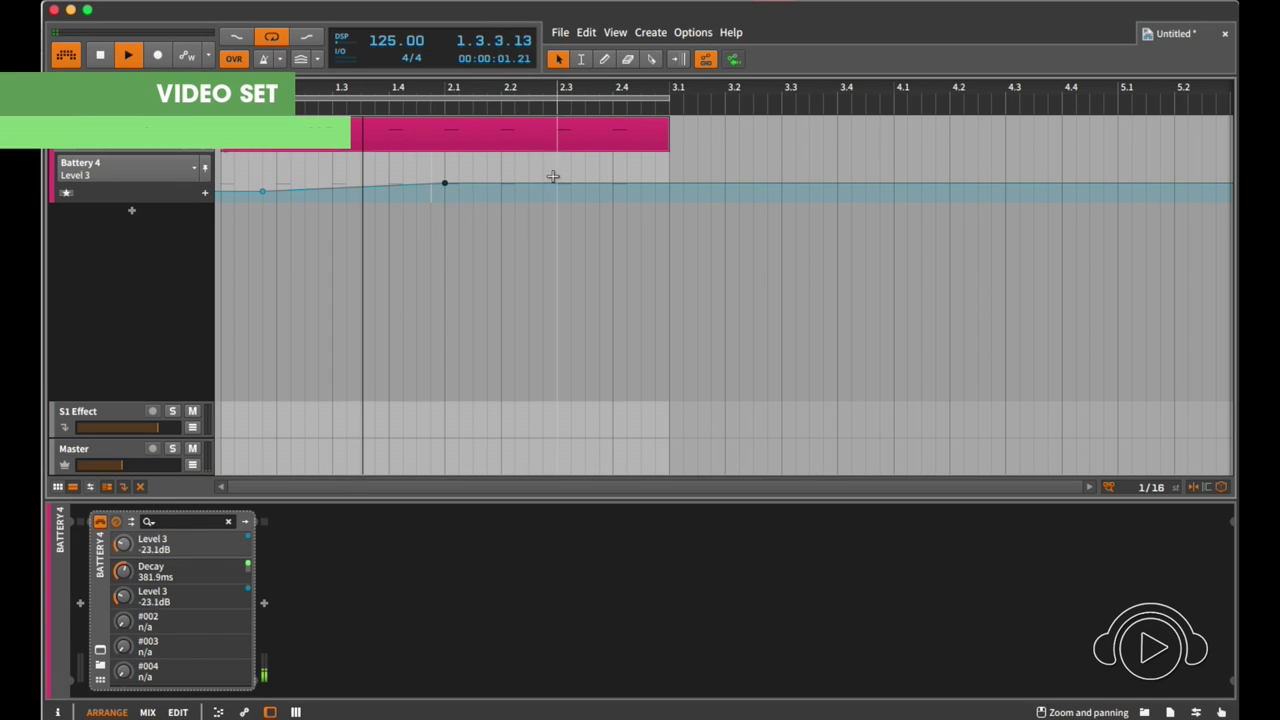
pyautogui.moveTo(555, 180); pyautogui.dragTo(558, 187)
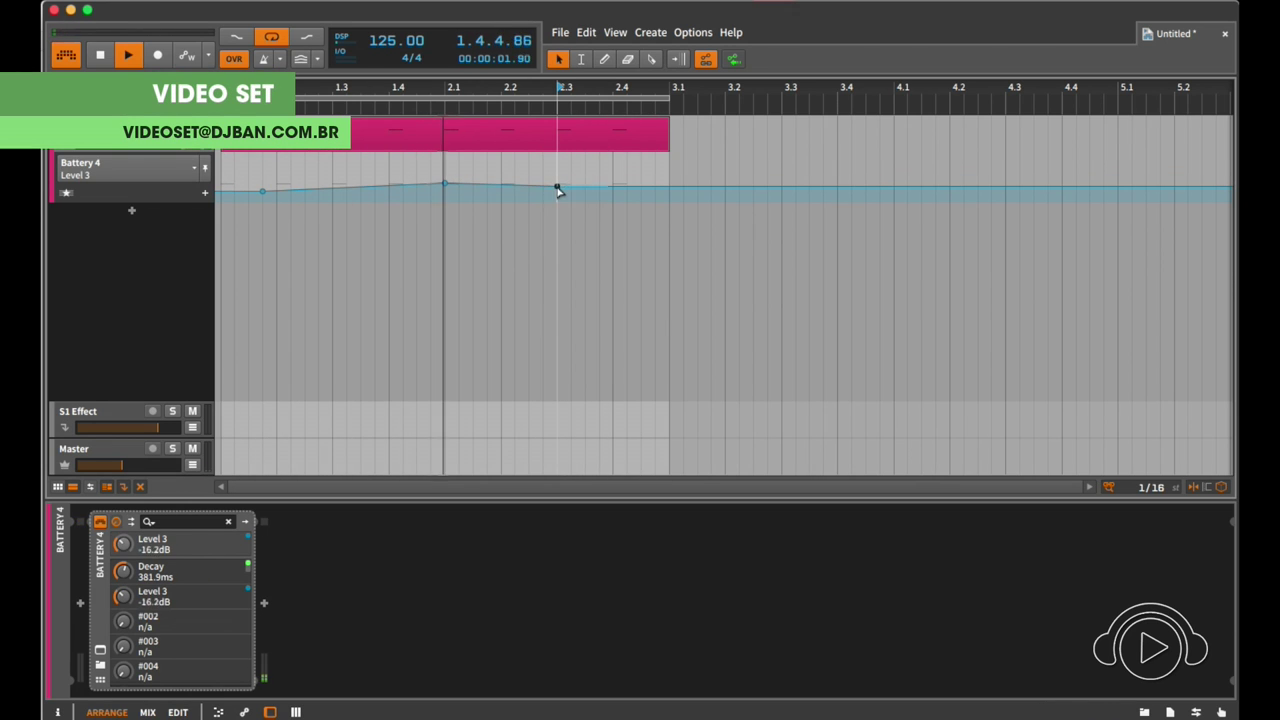
pyautogui.click(194, 169)
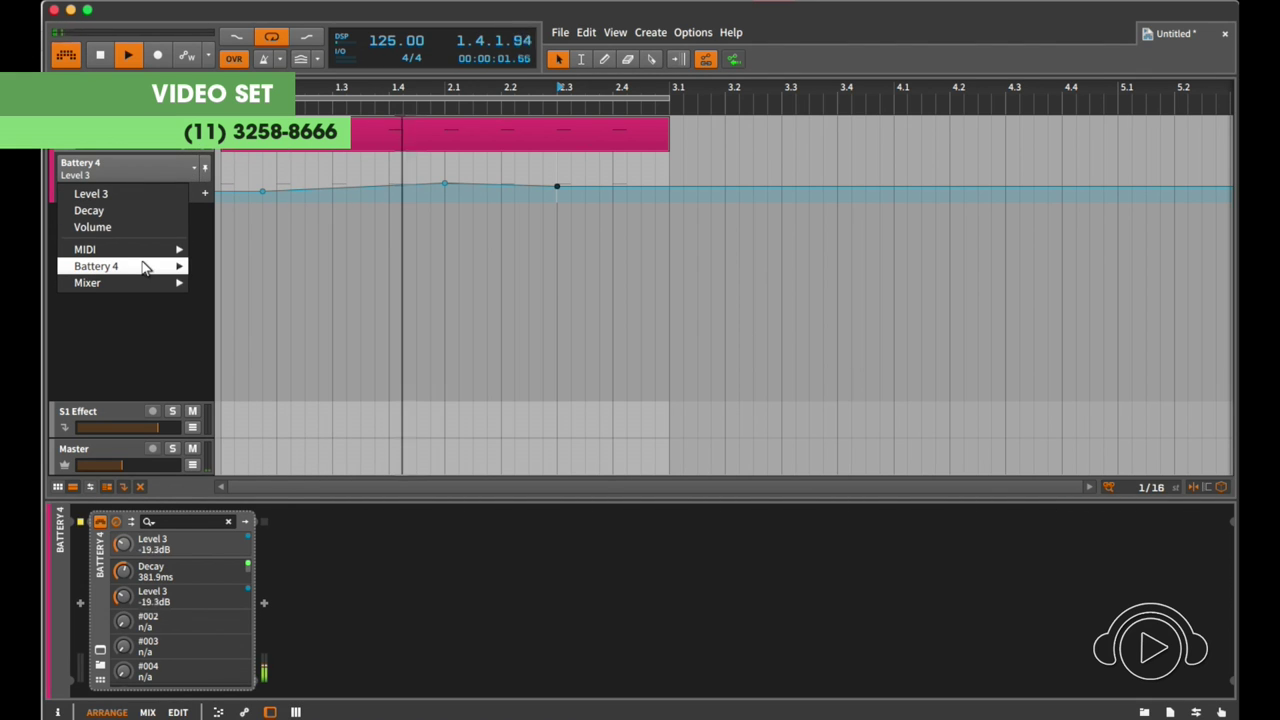
pyautogui.moveTo(150, 266)
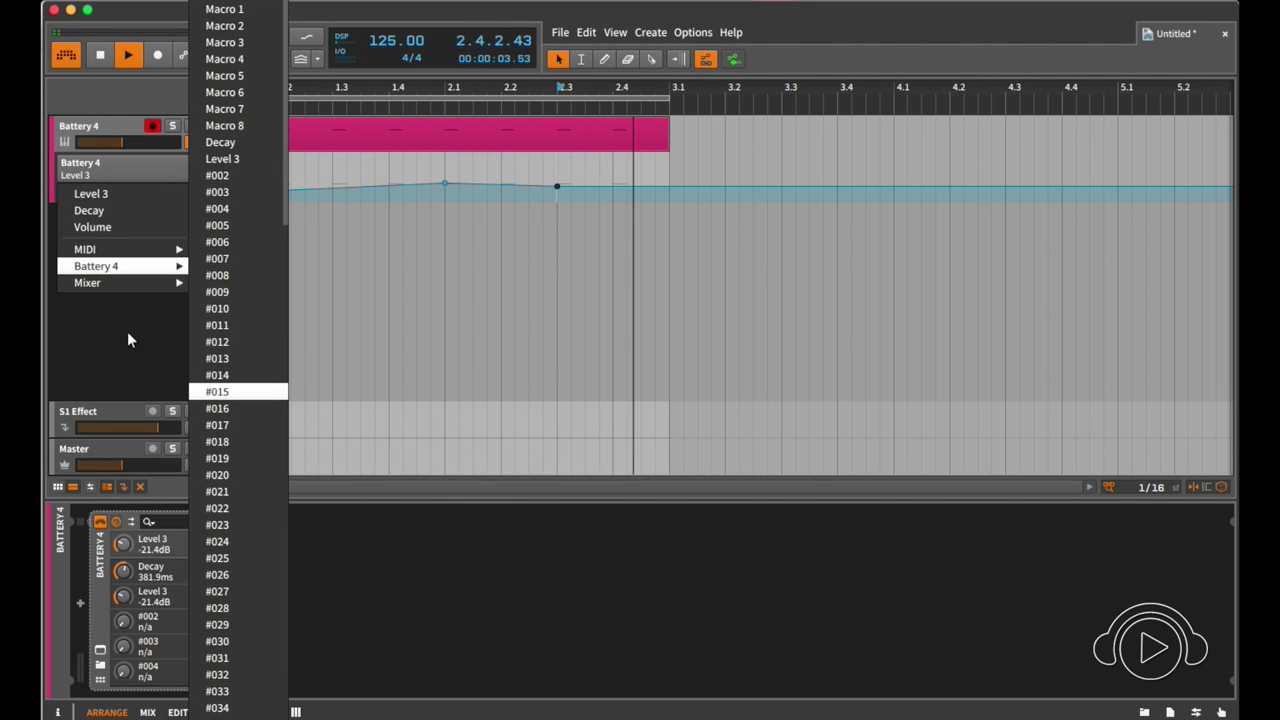
pyautogui.click(113, 340)
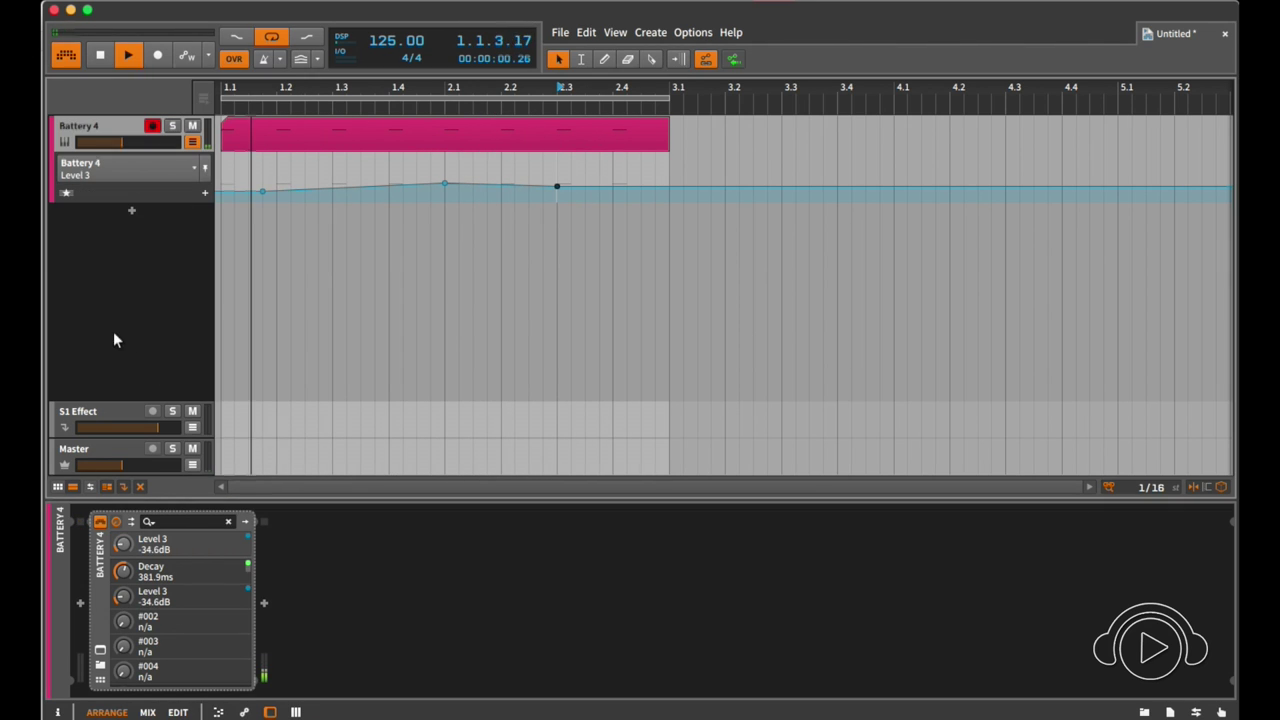
# Reopen the Battery plugin window and try to enable host automation (ID: 2) for the Velocity section's To Volume knob.
pyautogui.click(100, 651)
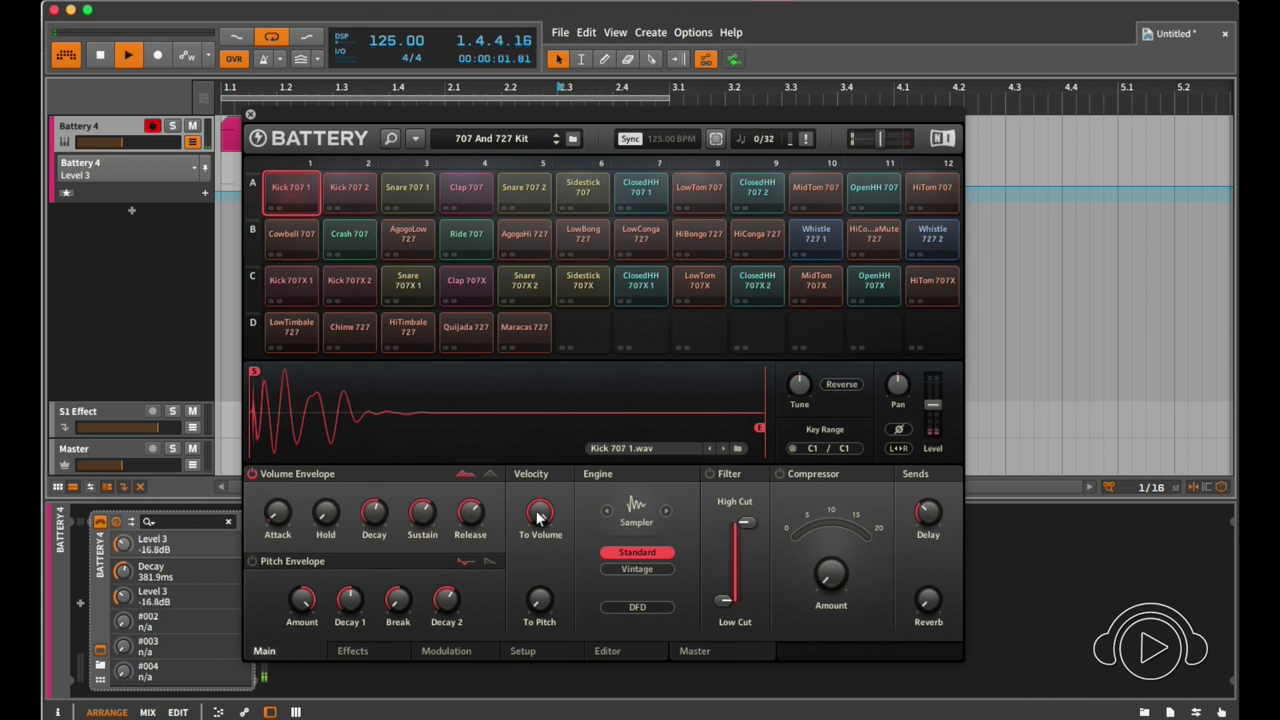
pyautogui.moveTo(538, 516); pyautogui.dragTo(541, 524)
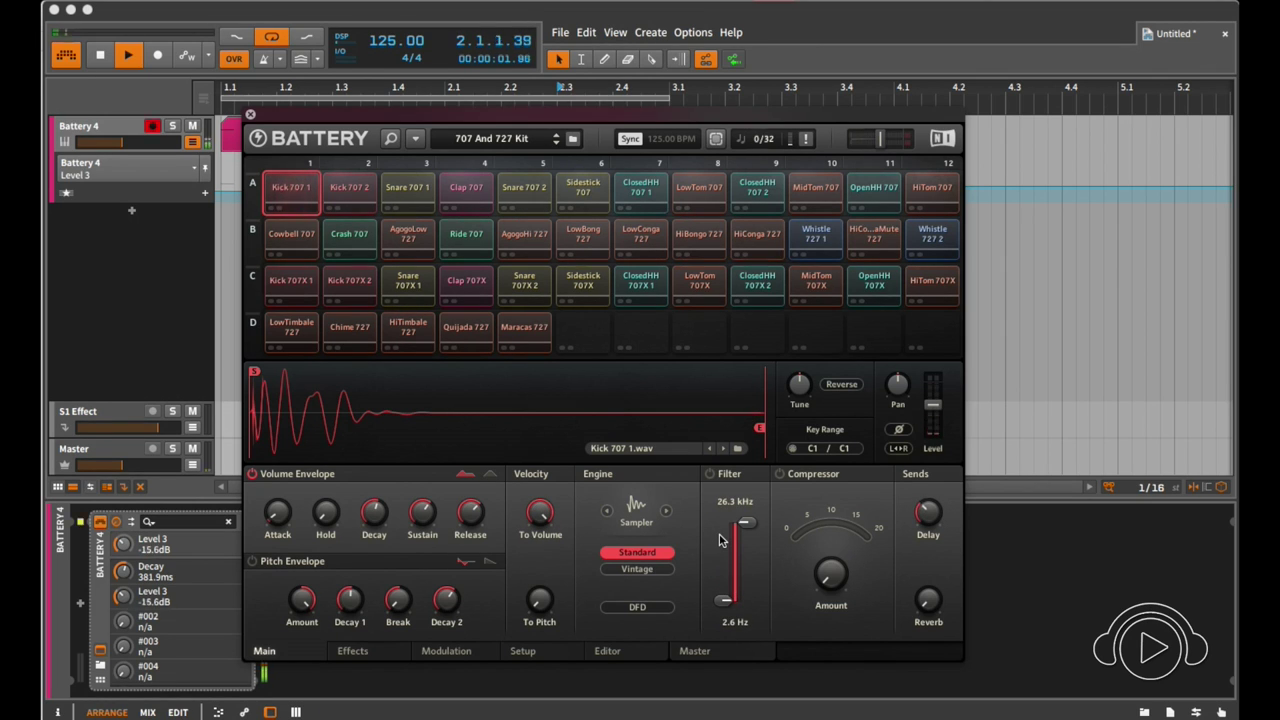
pyautogui.moveTo(540, 514); pyautogui.dragTo(542, 520)
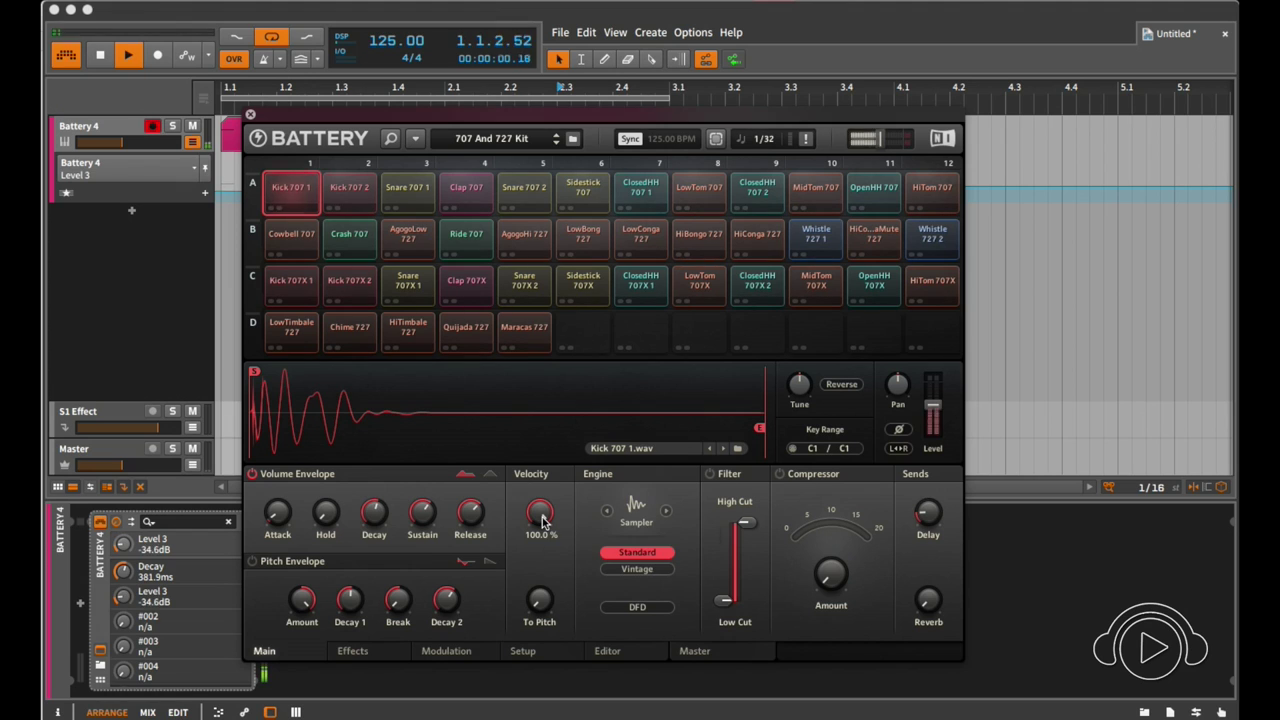
pyautogui.rightClick(546, 522)
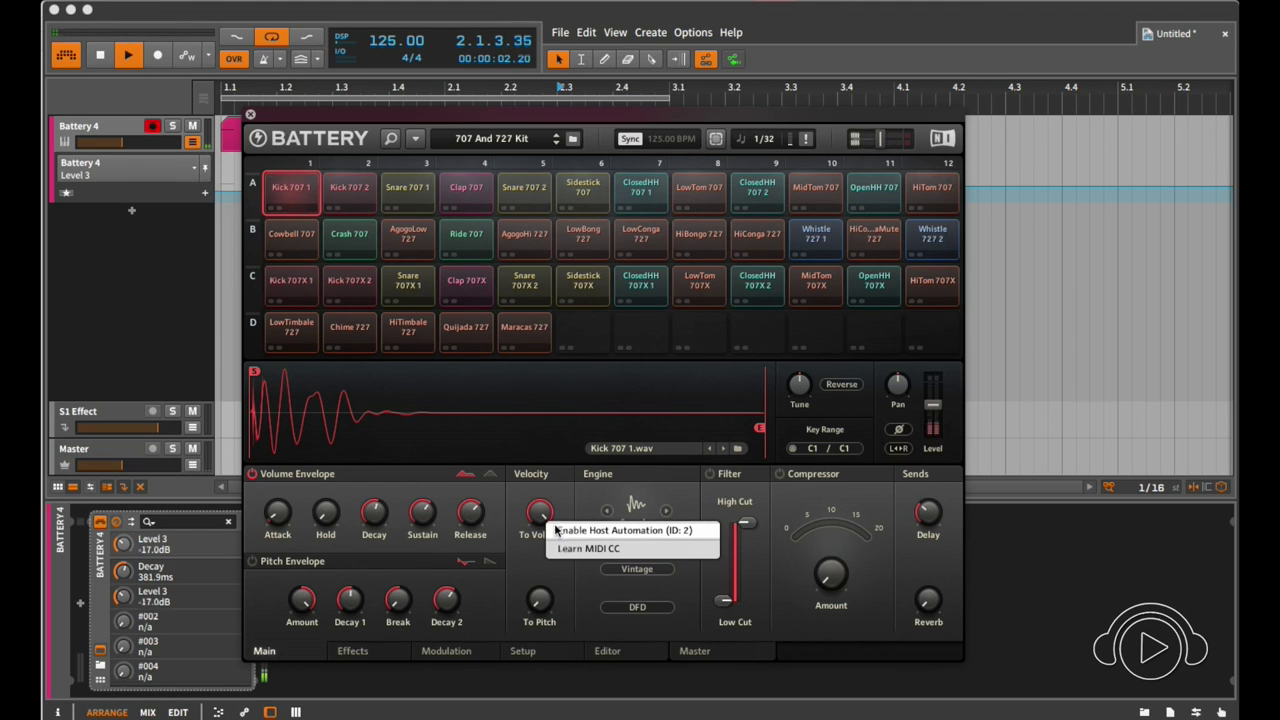
pyautogui.click(621, 531)
pyautogui.moveTo(688, 118); pyautogui.dragTo(686, 121)
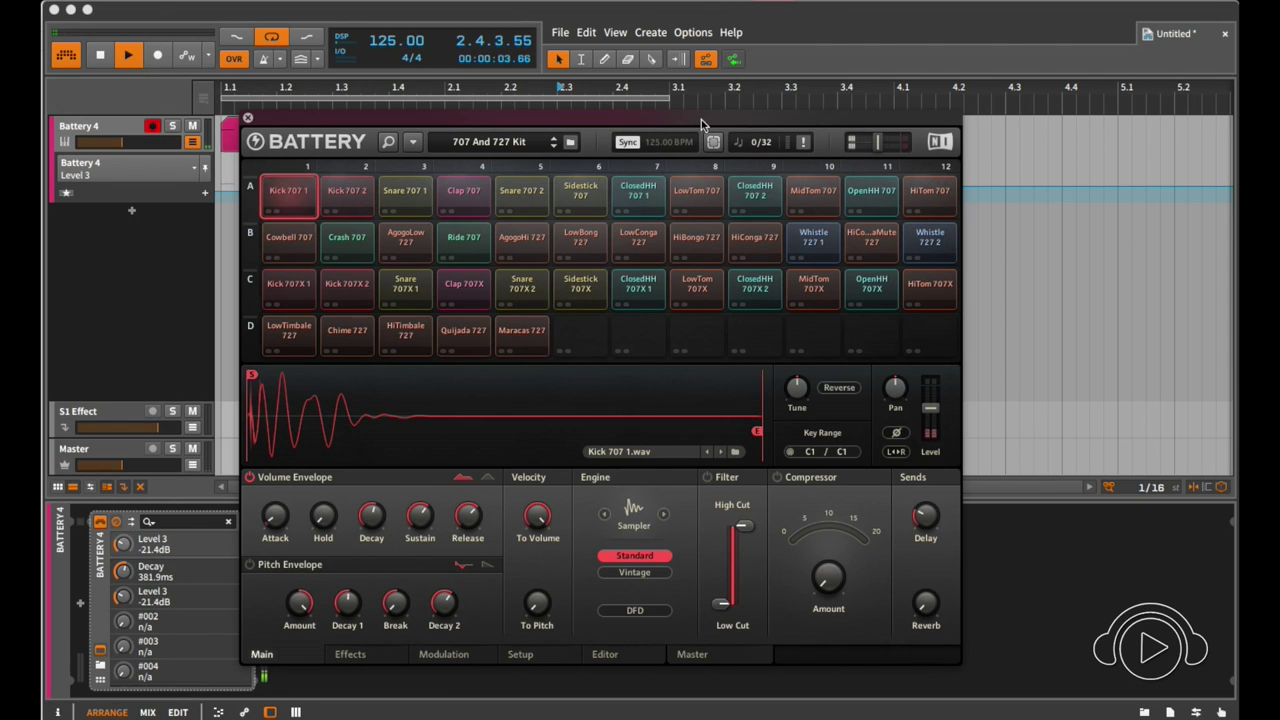
# Check the To Volume knob's host automation option again, dismiss it and shift the plugin window slightly.
pyautogui.moveTo(528, 514)
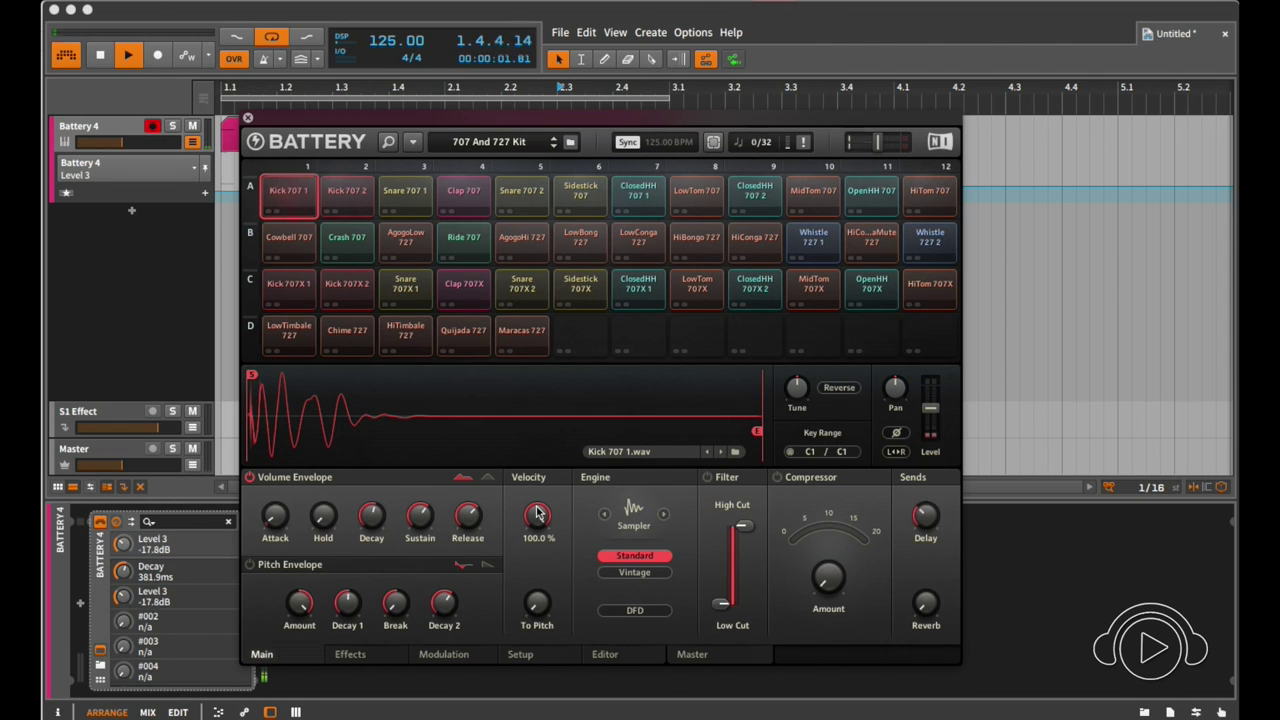
pyautogui.rightClick(537, 513)
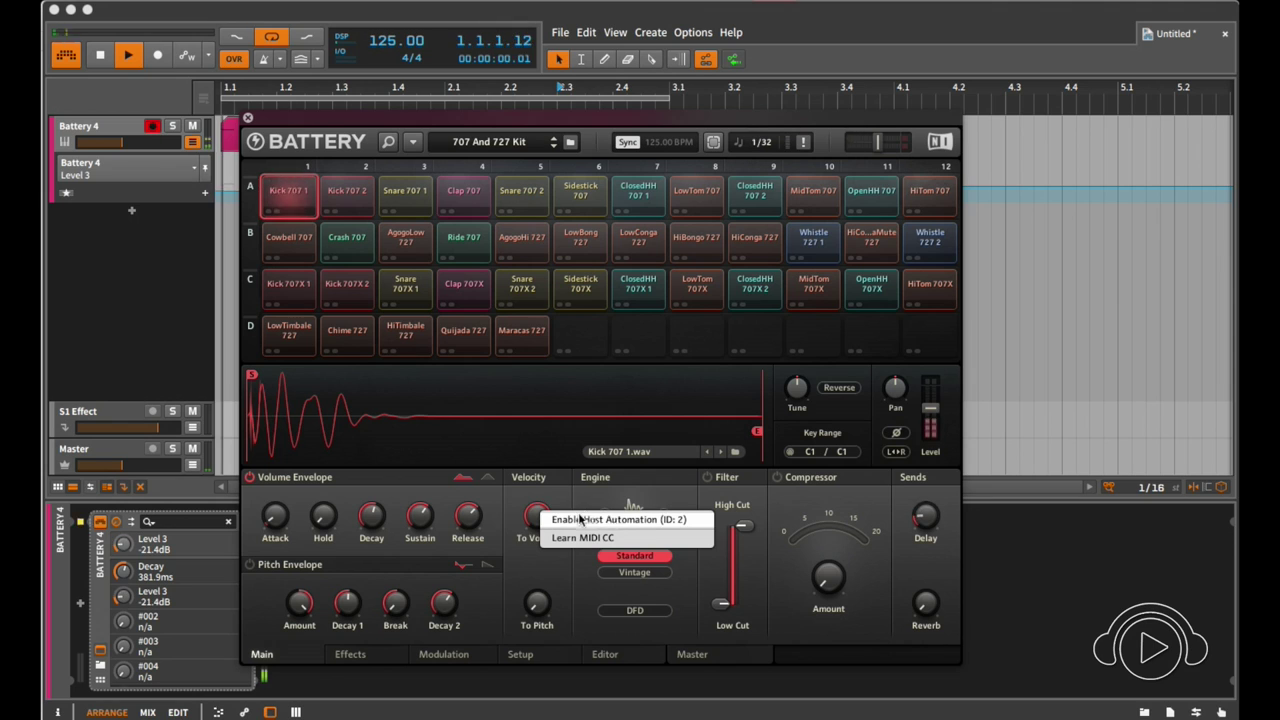
pyautogui.click(200, 277)
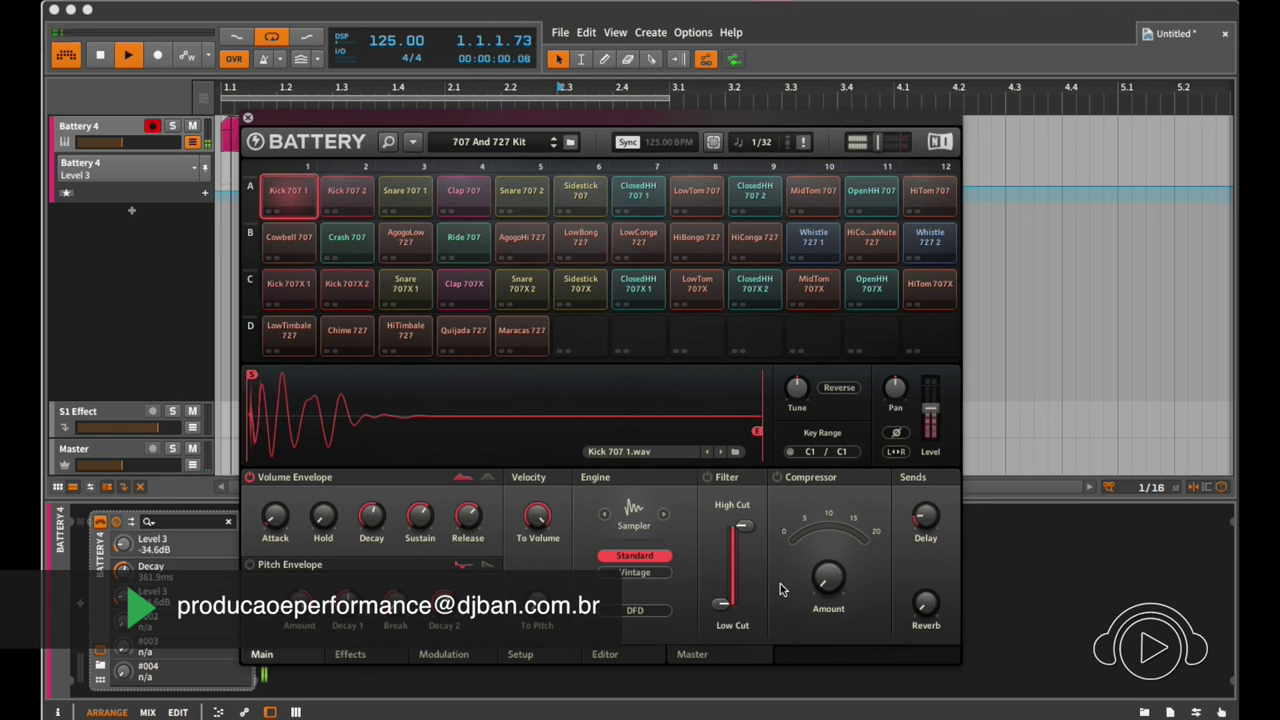
pyautogui.moveTo(729, 117); pyautogui.dragTo(714, 124)
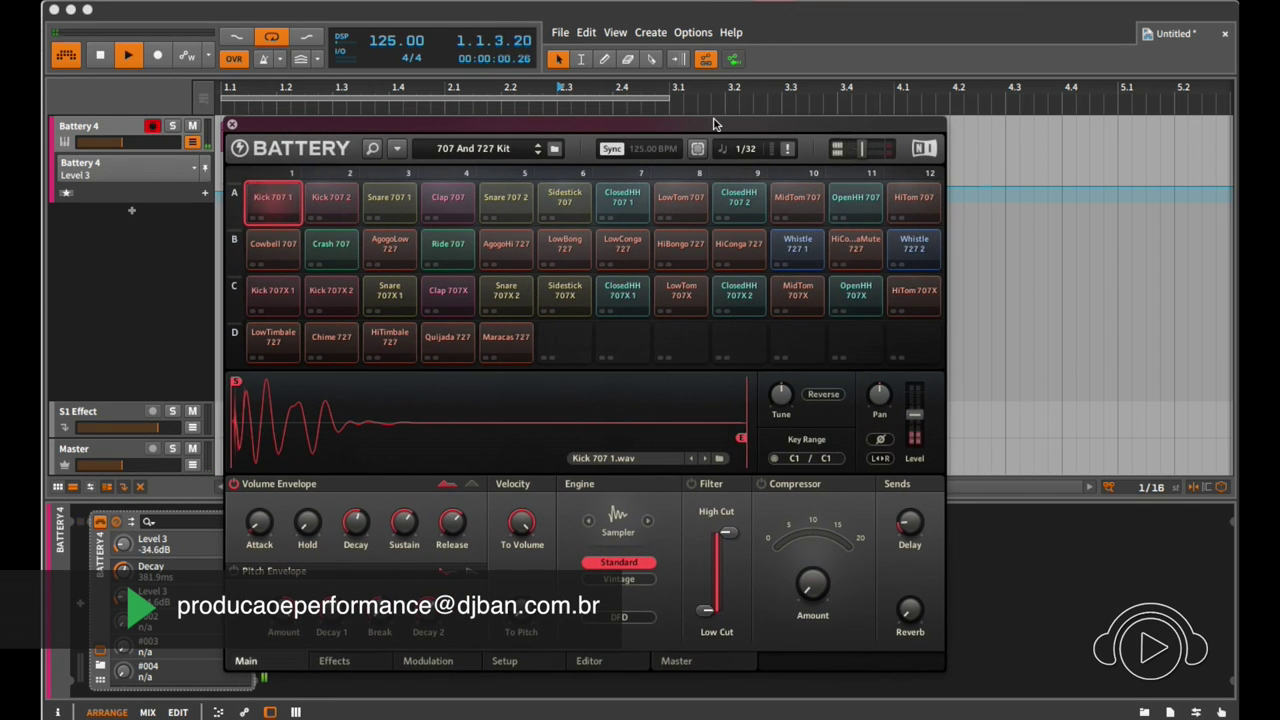